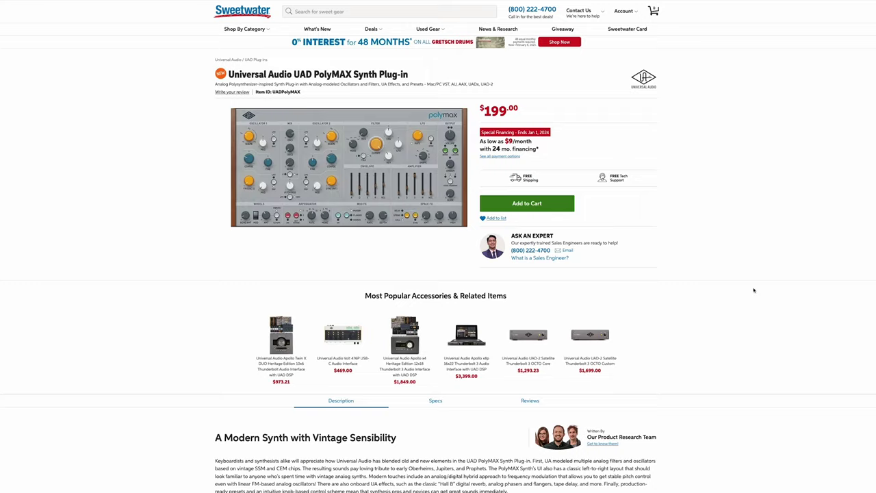
Step: Scroll down and back up in Bitwig to reach the PolyMAX Synth window on its Default preset
scroll(753, 290, down, 3)
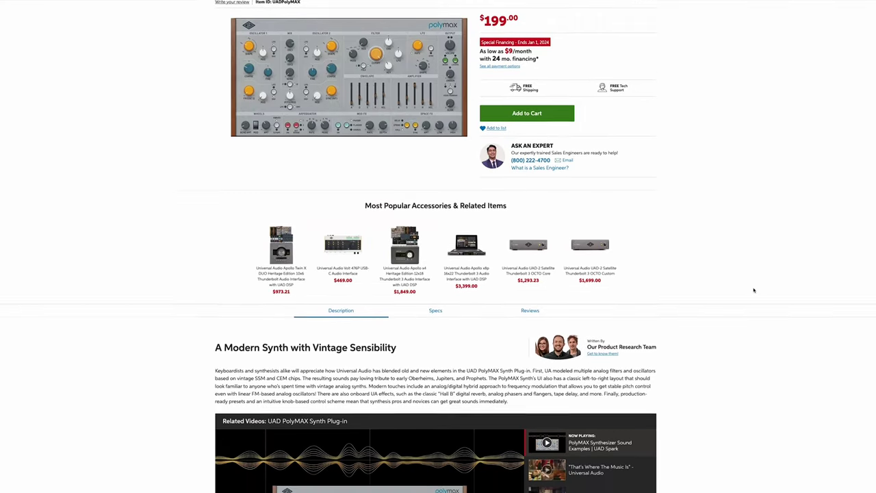
scroll(753, 290, down, 4)
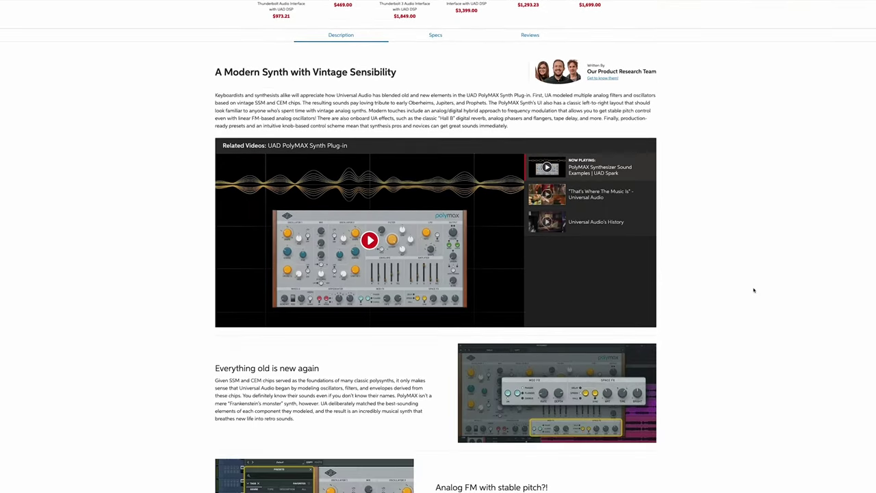
scroll(753, 290, down, 3)
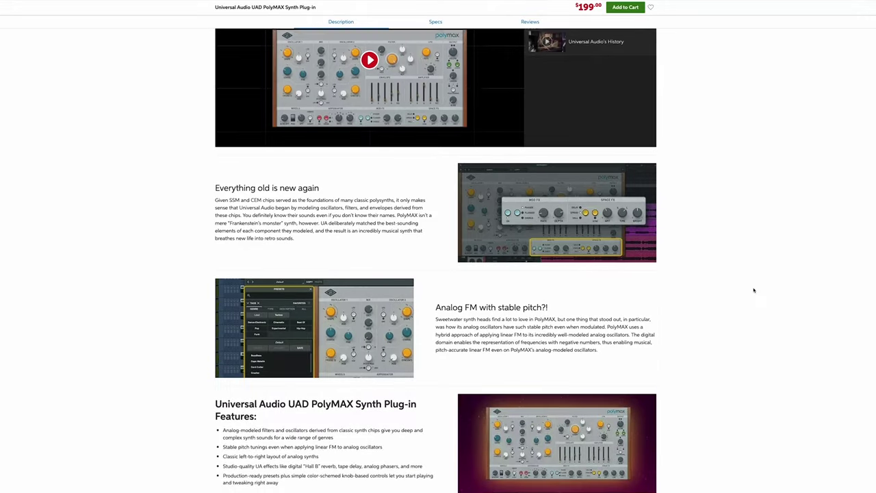
scroll(754, 290, down, 6)
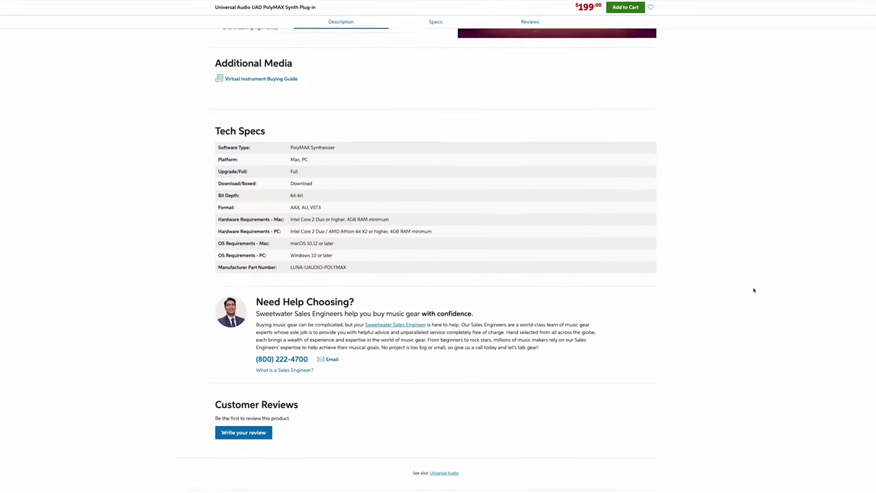
scroll(753, 290, down, 1)
scroll(753, 290, up, 5)
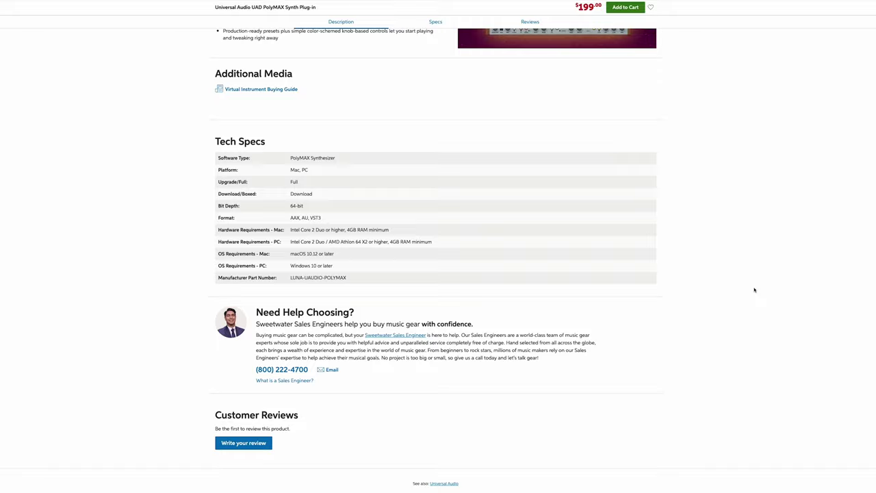
scroll(753, 290, up, 6)
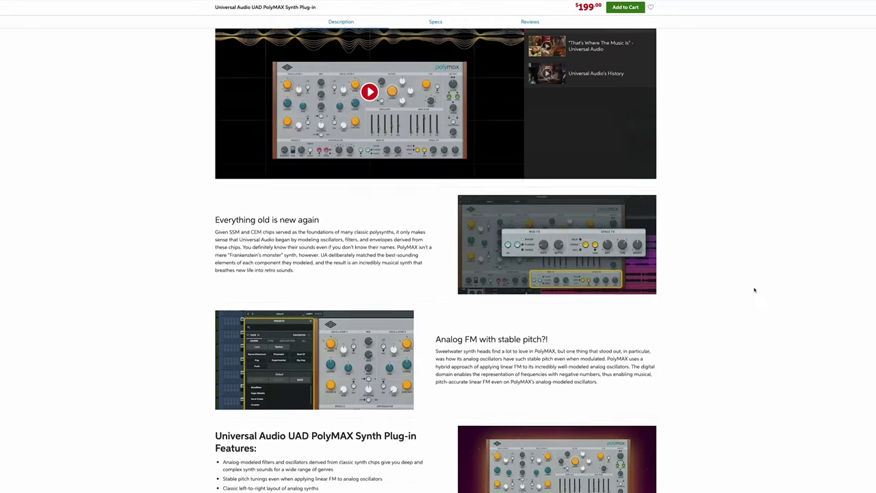
scroll(754, 290, up, 4)
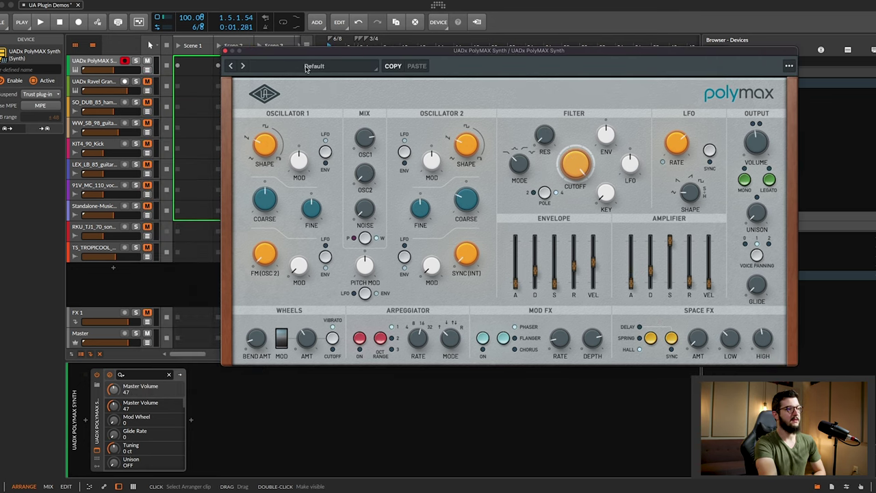
Step: Open the PolyMAX Presets panel from the preset name bar to list type tags and presets
click(334, 60)
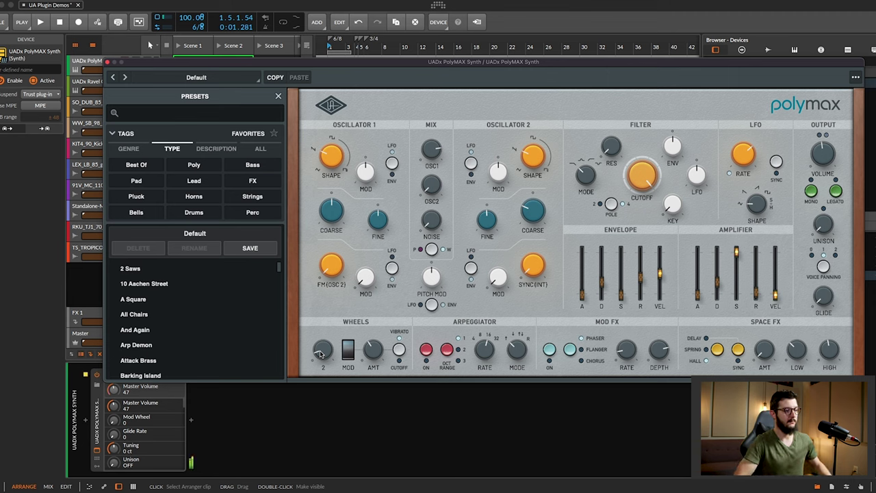
Step: Return the Wheels bend amount to its original setting and raise Vibrato AMT to about 98.50
mouse_move(320, 353)
mouse_down()
mouse_move(328, 329)
mouse_move(328, 342)
mouse_up()
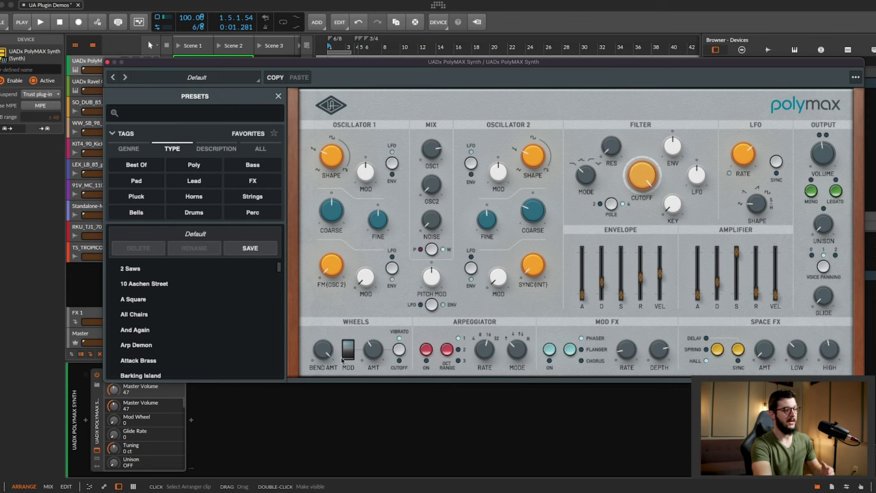
drag(318, 353, 333, 446)
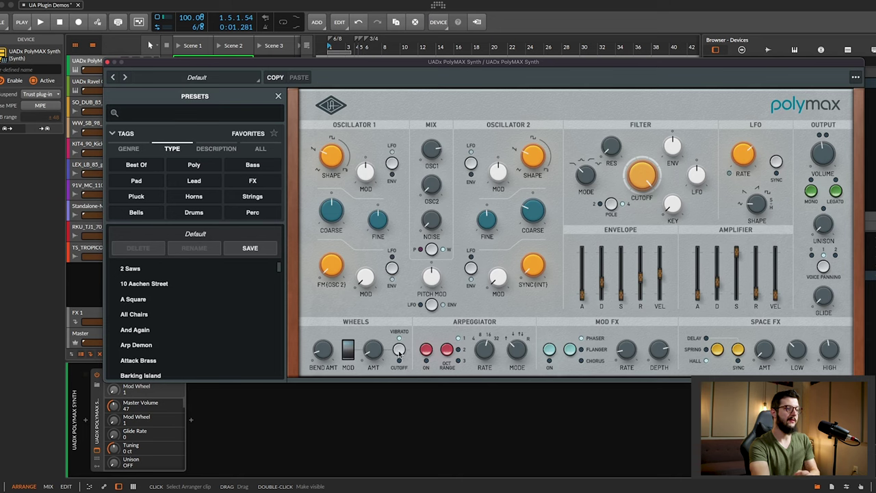
click(374, 352)
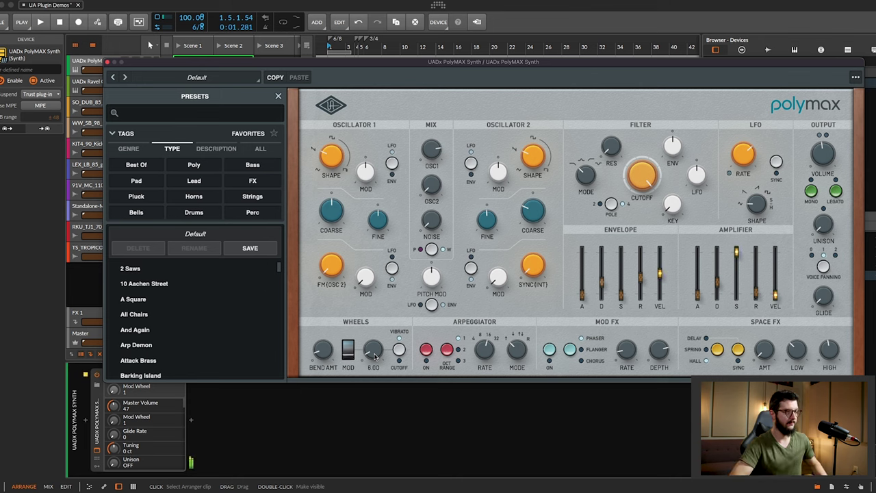
drag(374, 354, 406, 354)
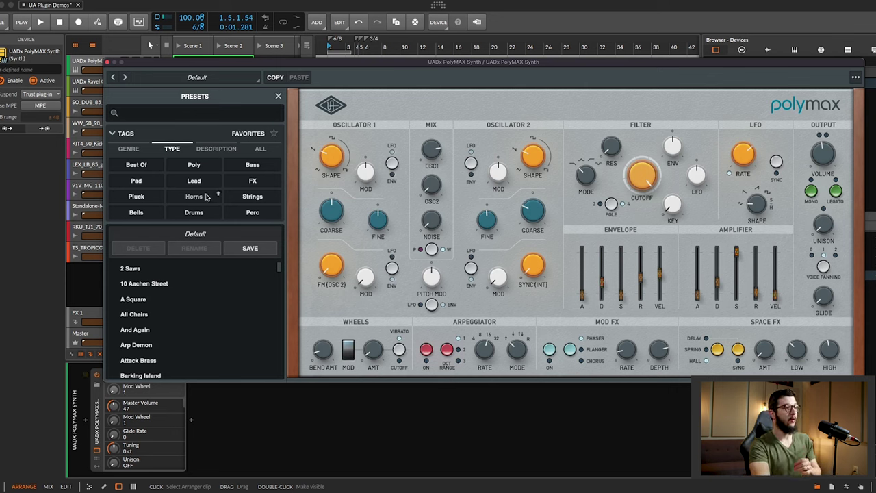
Step: Filter presets to Poly, audition Barking Island and Da Twister, then load Dirty Clav 1
click(194, 165)
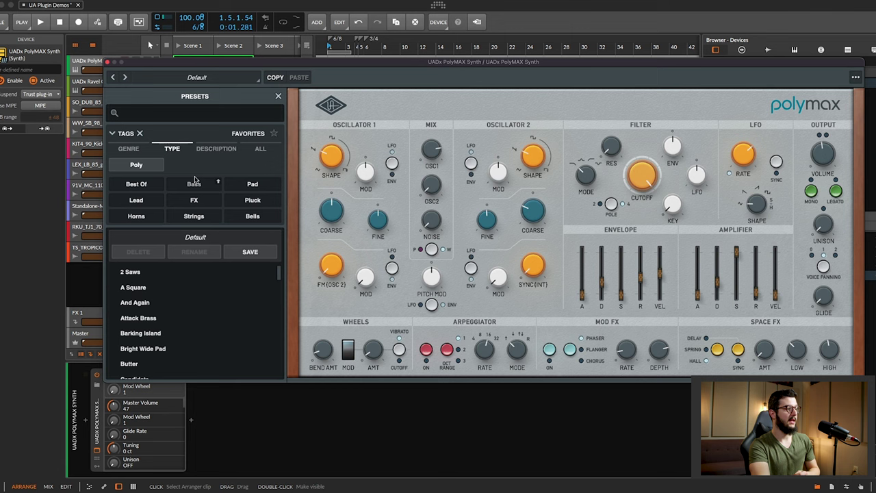
click(184, 332)
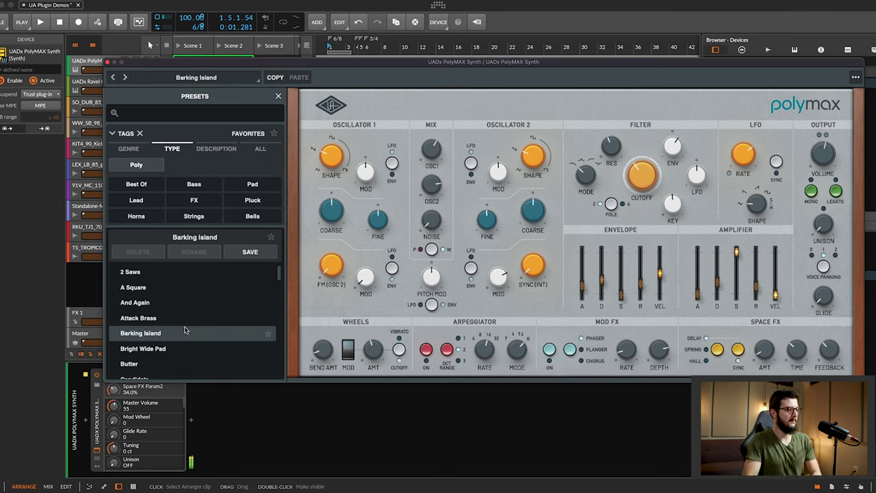
scroll(184, 329, down, 3)
click(184, 329)
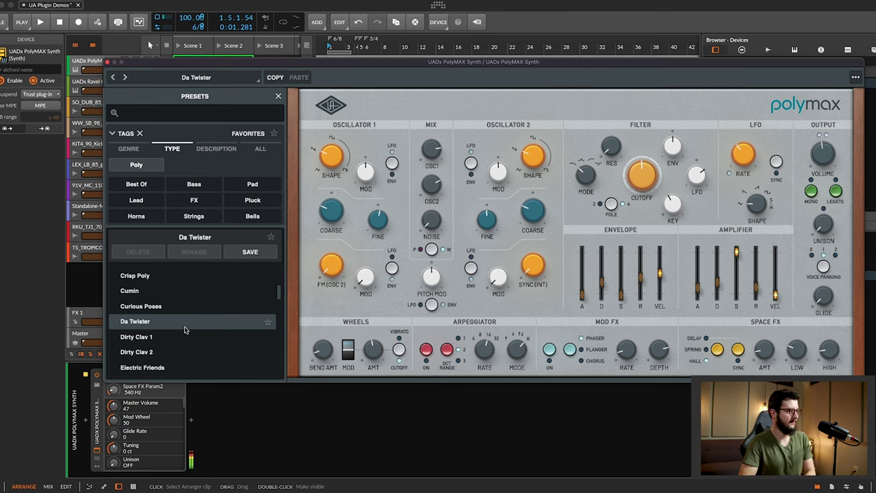
click(185, 337)
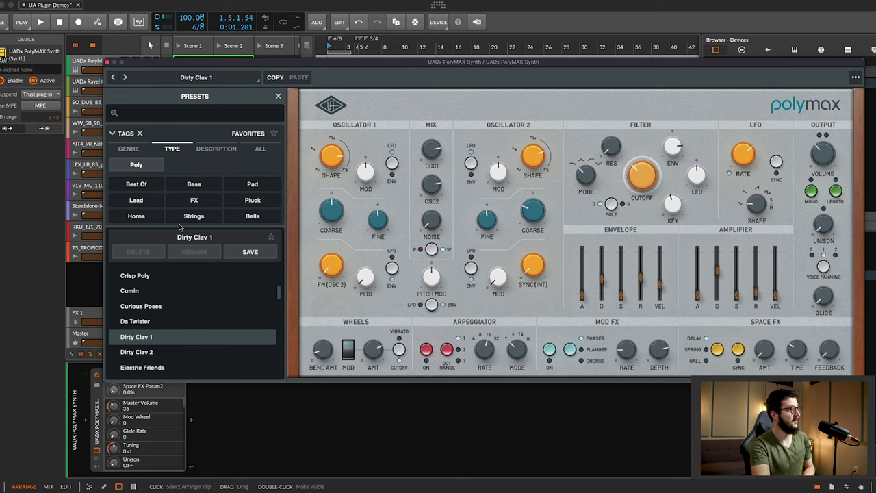
Step: Filter to Bass only, audition BuzzBass and Dirty Pulse Glide Lead, then load Eighties Bass
click(195, 185)
click(164, 333)
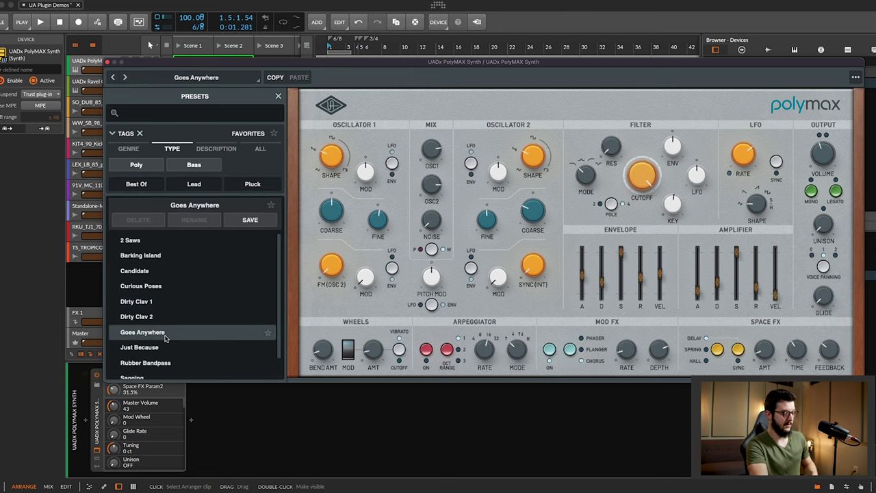
click(139, 166)
click(158, 319)
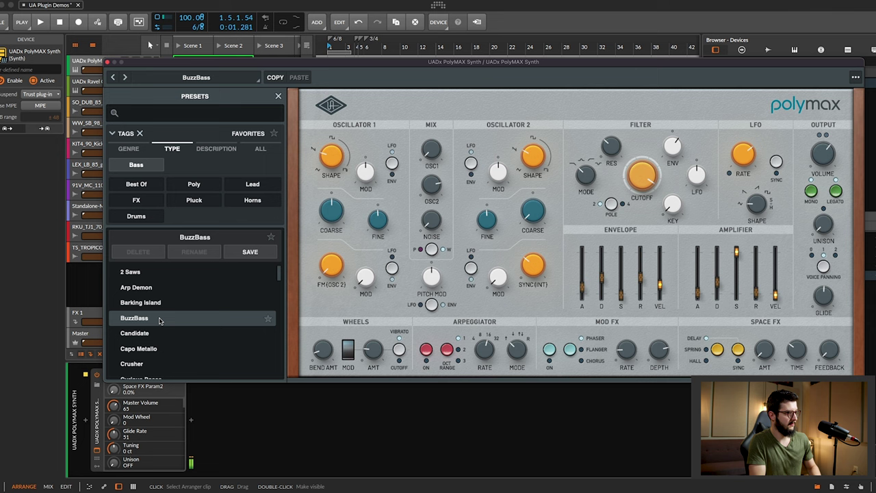
scroll(158, 321, down, 3)
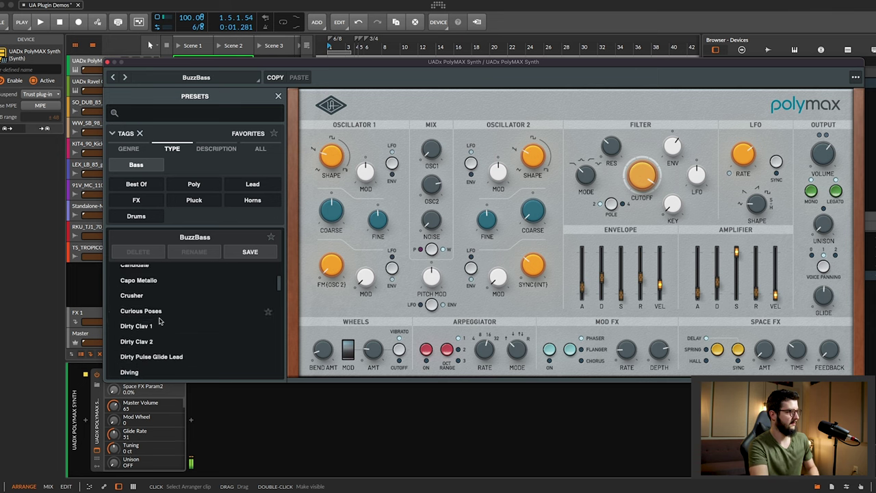
click(160, 322)
click(164, 353)
scroll(163, 356, down, 5)
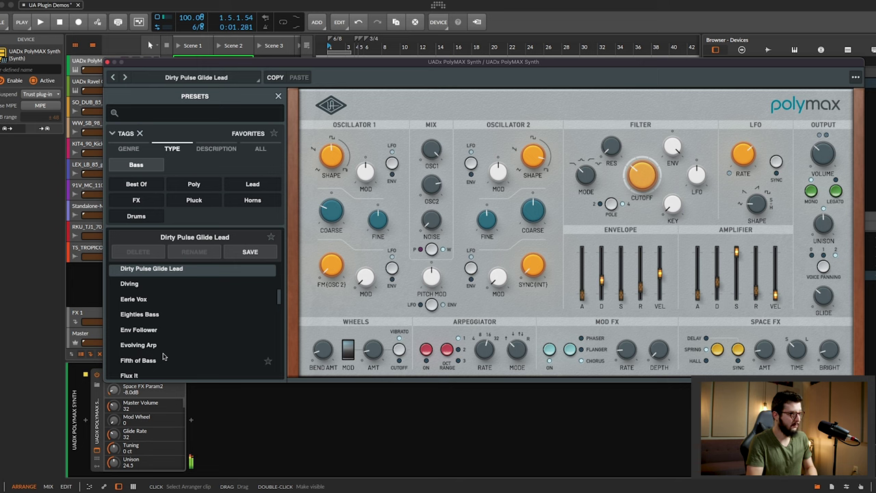
click(170, 313)
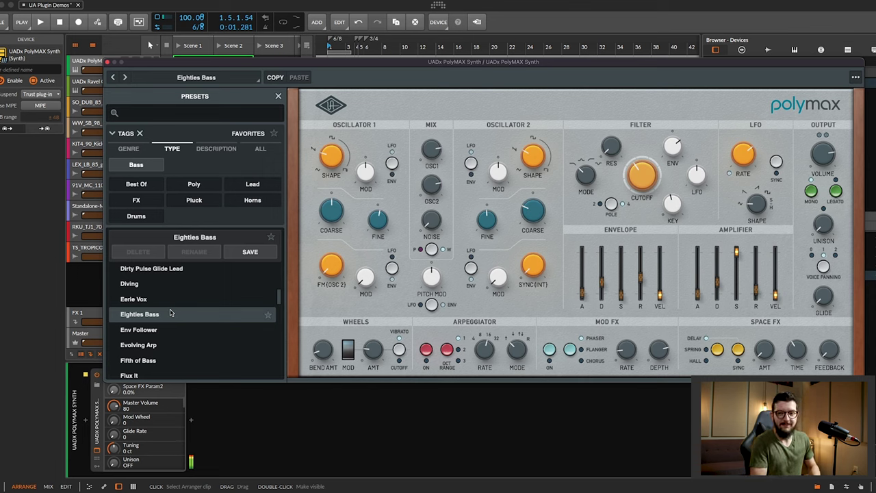
scroll(170, 313, down, 1)
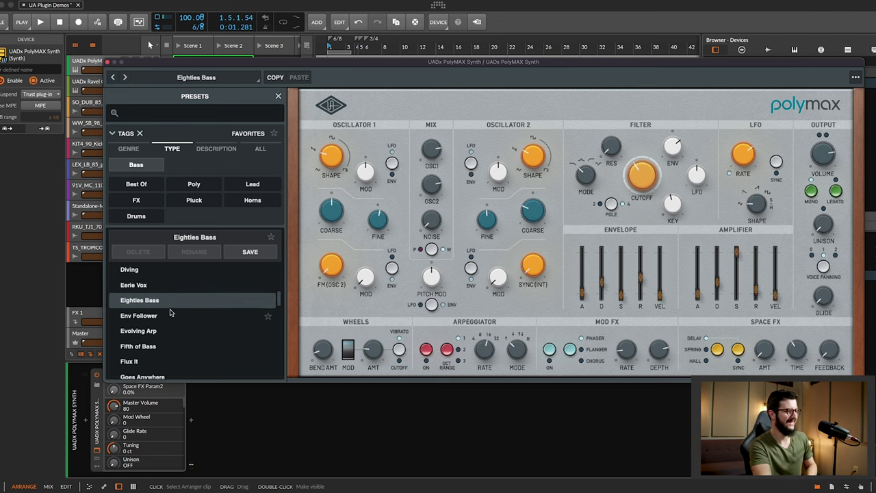
Step: Switch the filter from Bass to Lead and audition Cord Cutter, Env Follower and Epic 1
click(136, 165)
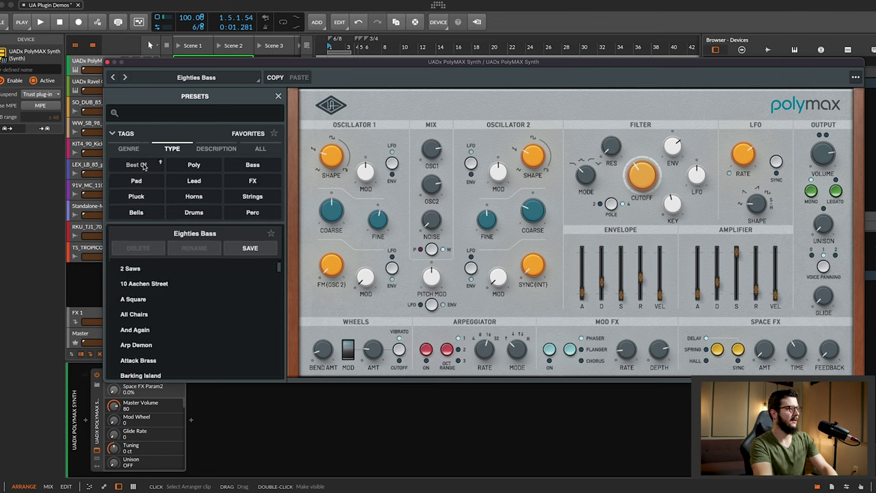
click(192, 183)
click(171, 317)
scroll(171, 317, down, 7)
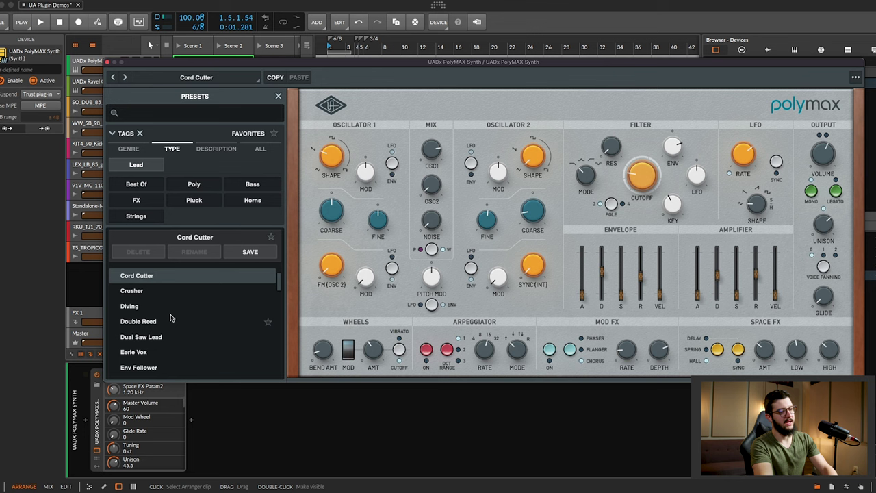
click(171, 317)
scroll(171, 318, down, 1)
click(157, 297)
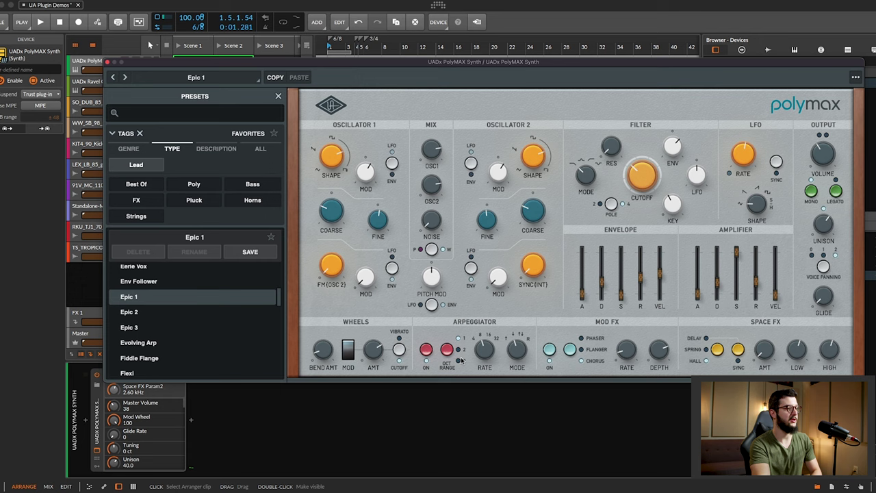
Step: Change the arpeggiator rate and octave range on the Epic 1 preset
mouse_move(488, 356)
drag(487, 346, 490, 335)
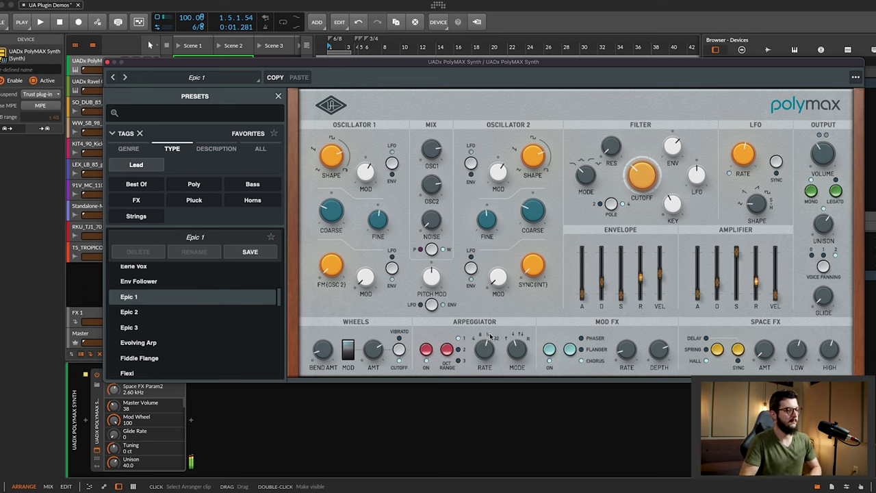
click(447, 349)
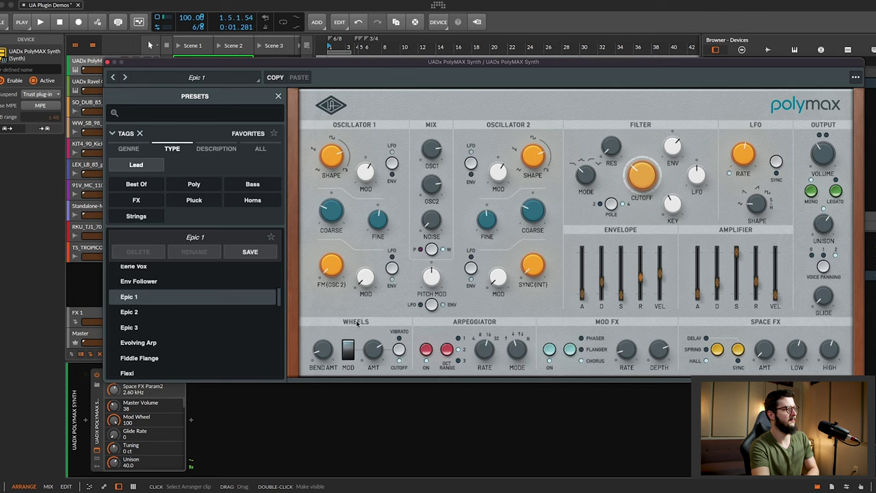
Step: Audition Glider, load and reload Pretzels to discard edits, then clear the Lead filter
scroll(205, 329, down, 3)
click(206, 327)
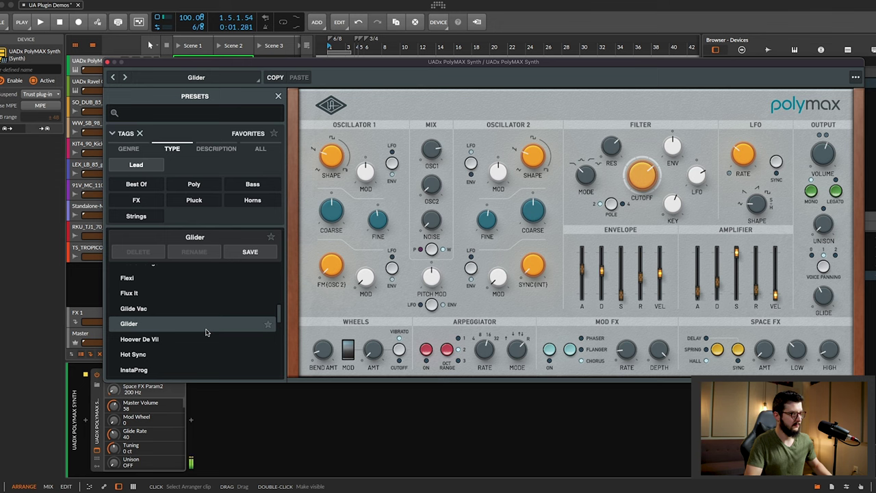
scroll(206, 331, down, 5)
click(206, 328)
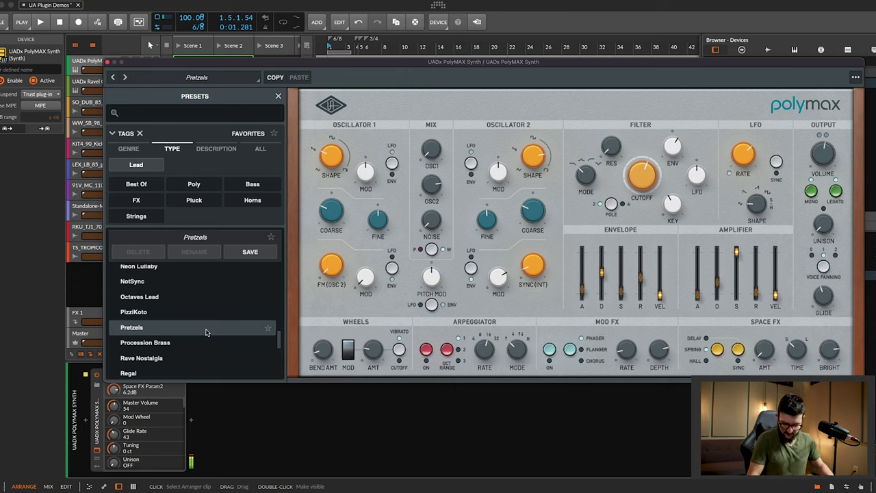
click(207, 332)
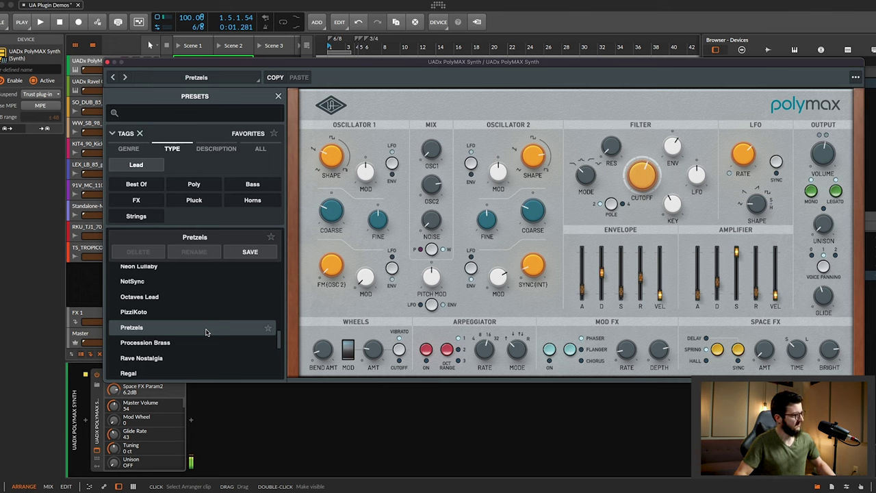
click(152, 169)
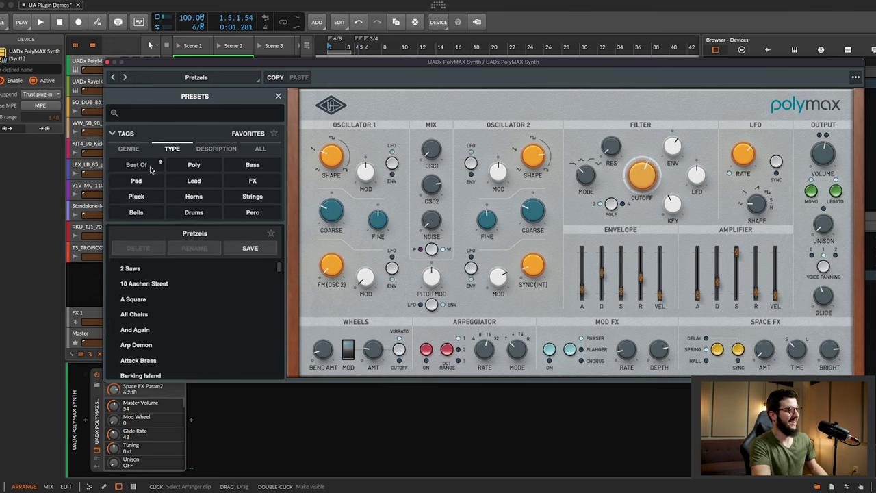
Step: Filter presets to FX, audition Droplets, and load Jet Beats
click(253, 181)
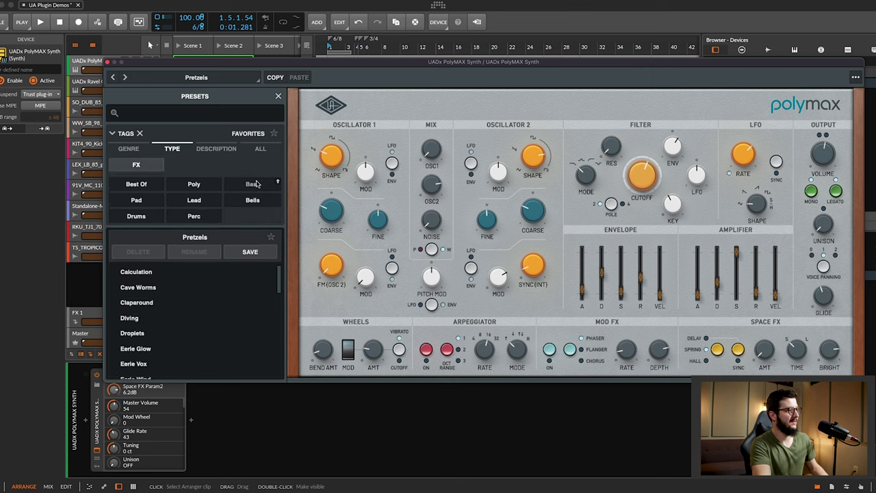
click(188, 296)
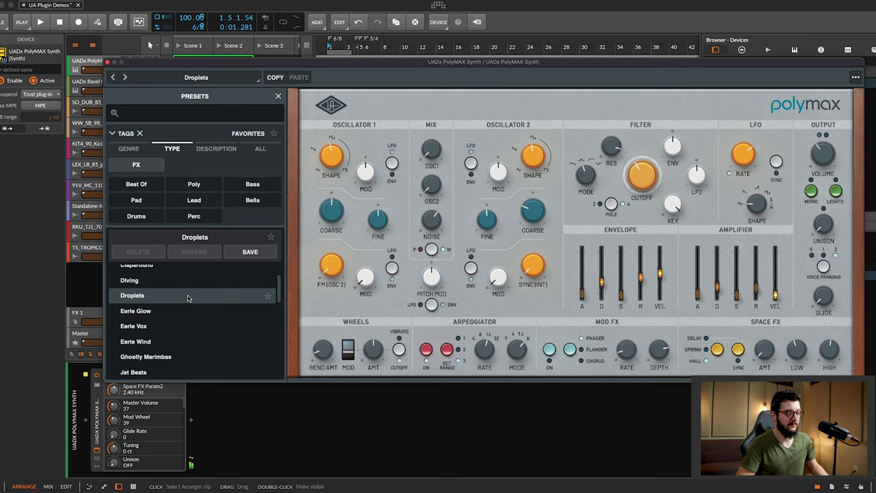
scroll(188, 298, down, 3)
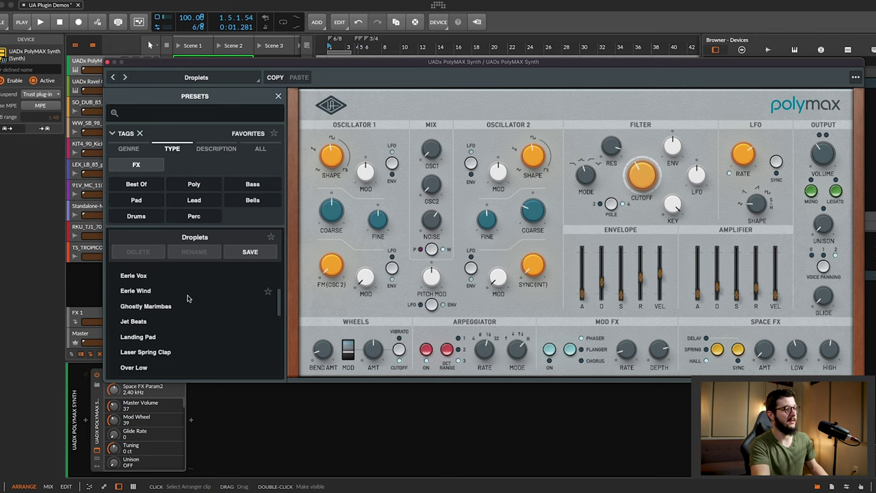
click(189, 298)
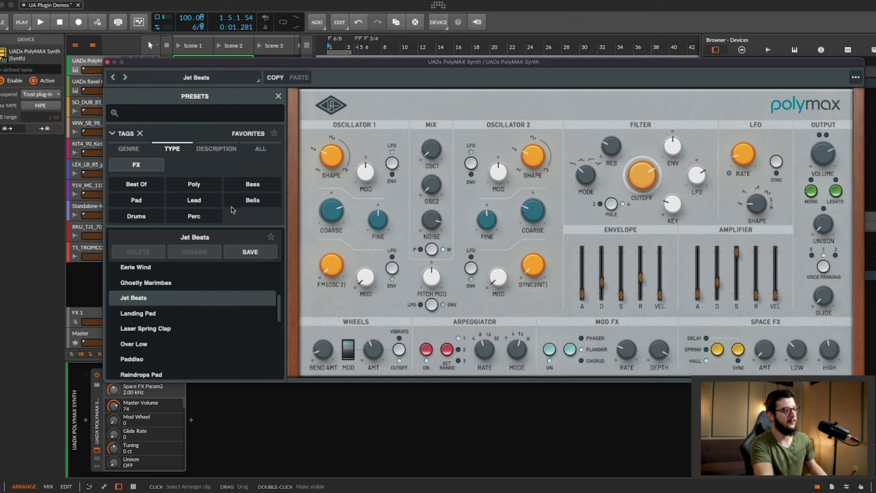
Step: Add Drums to the filter and audition Snappy Snare and Claparound
click(141, 218)
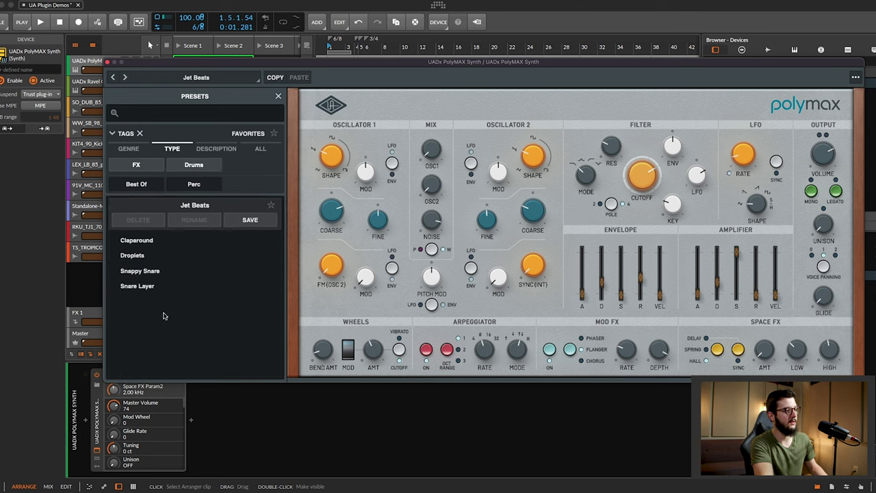
click(164, 271)
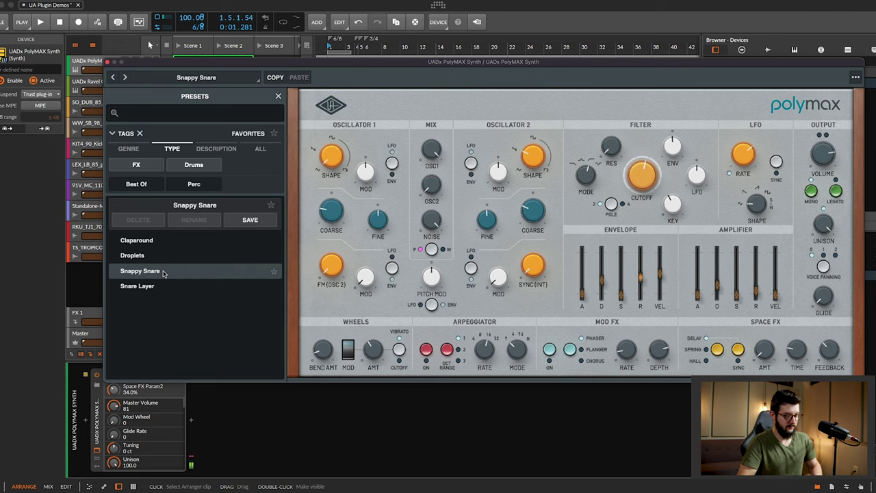
click(167, 244)
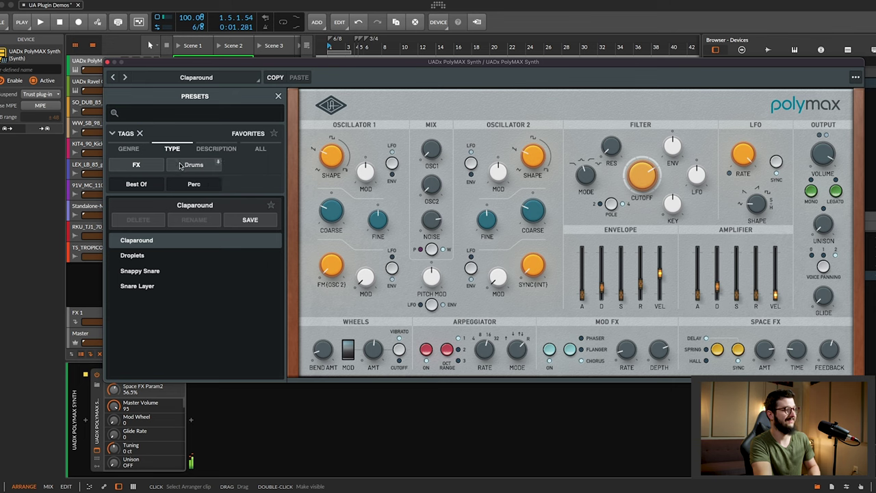
Step: Swap the tag filter through Bass to Horns, check GENRE, and load Attack Brass
click(136, 166)
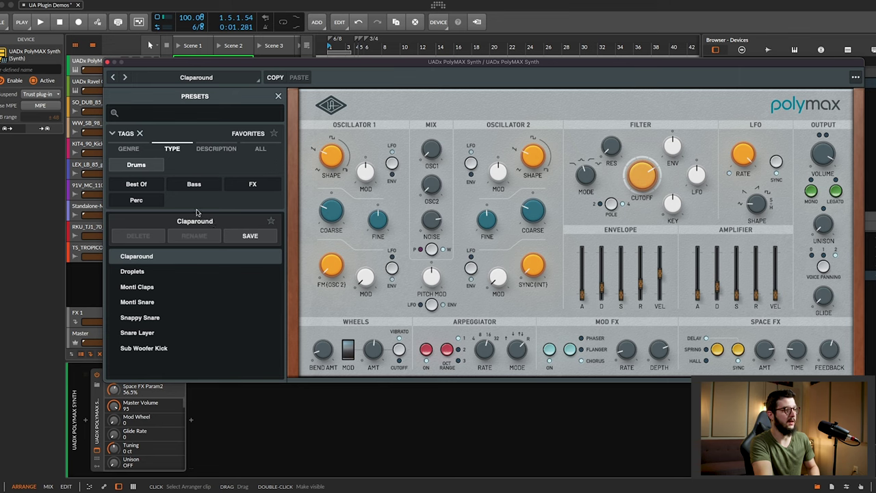
click(193, 185)
click(140, 159)
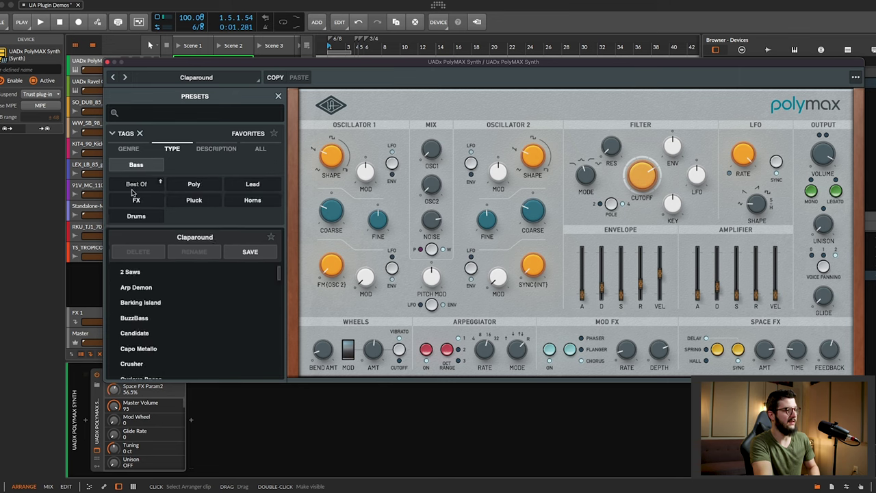
click(128, 149)
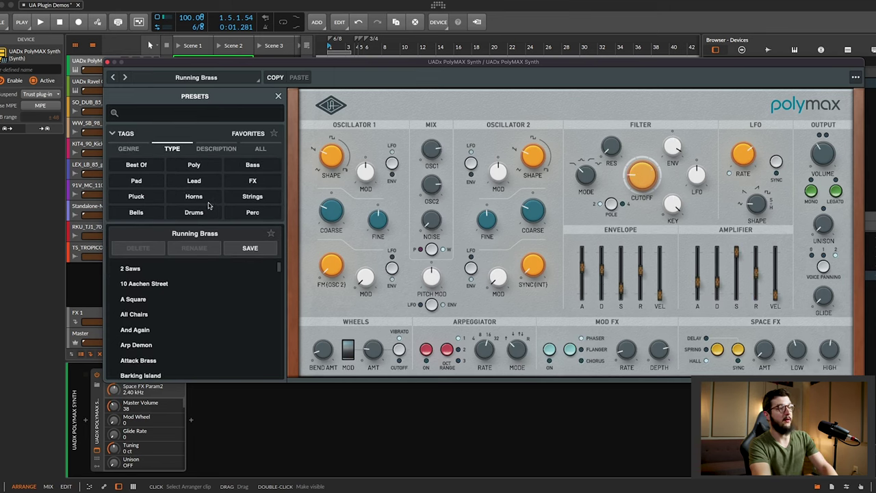
click(194, 197)
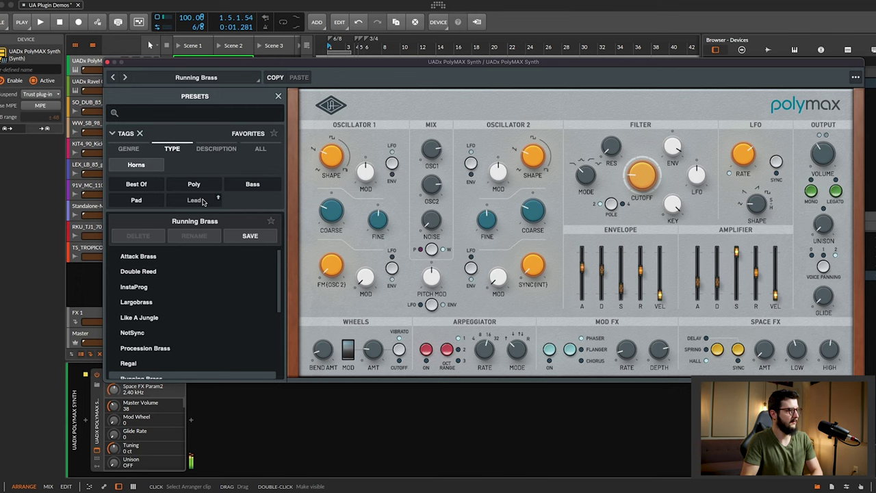
scroll(214, 281, down, 5)
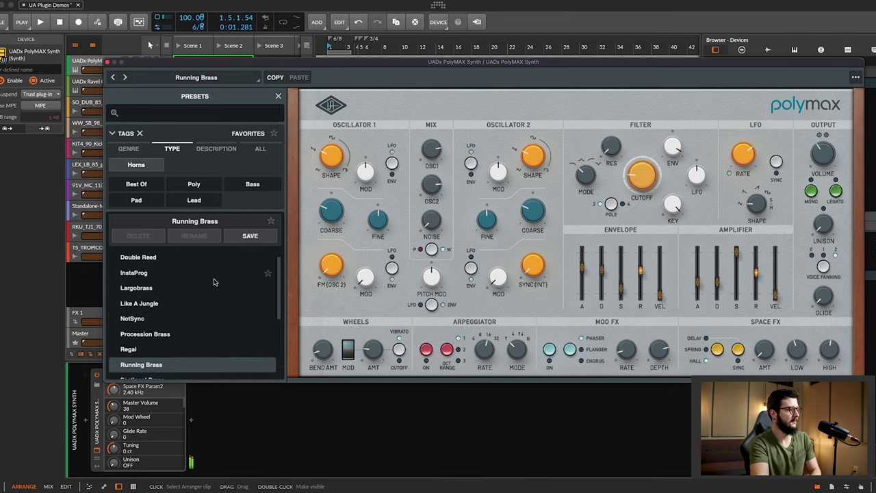
scroll(203, 311, up, 5)
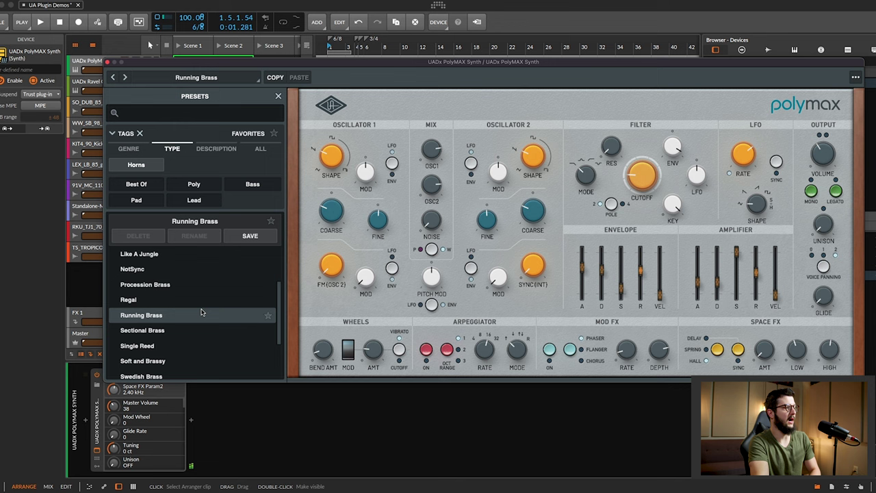
click(171, 255)
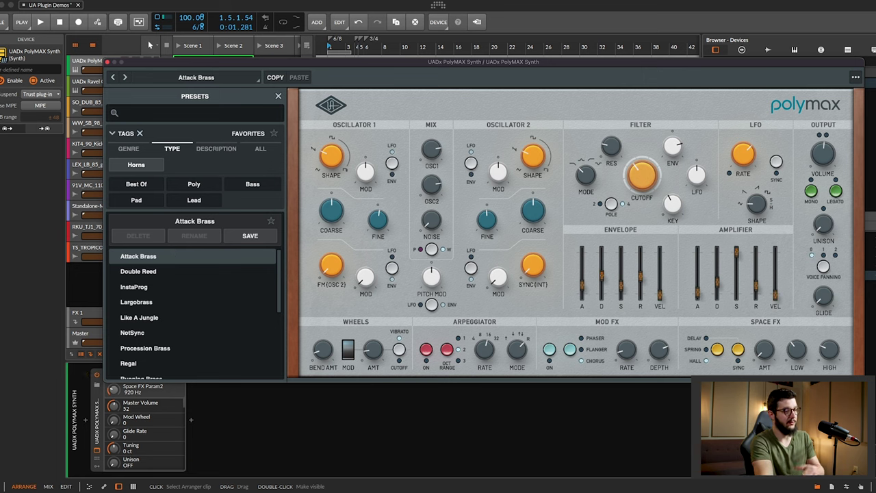
Step: Set Space FX to Delay with amount 43 and time 1/8
click(706, 338)
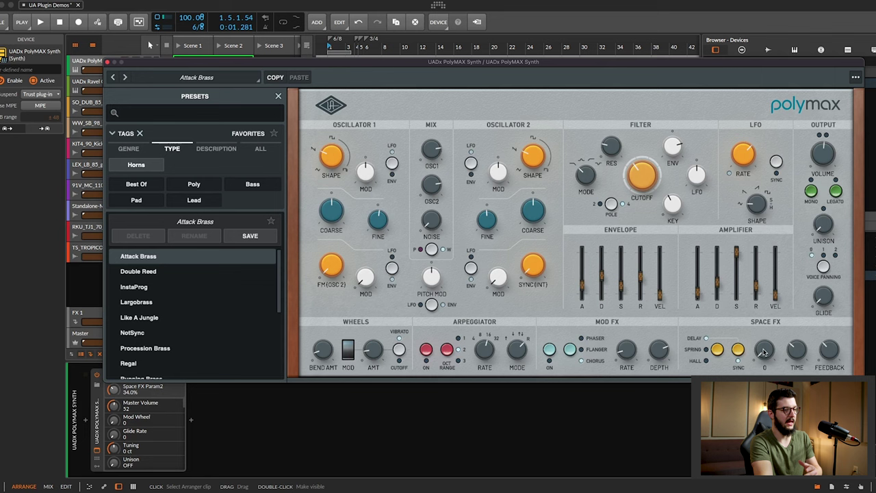
drag(766, 352, 776, 314)
drag(809, 340, 828, 325)
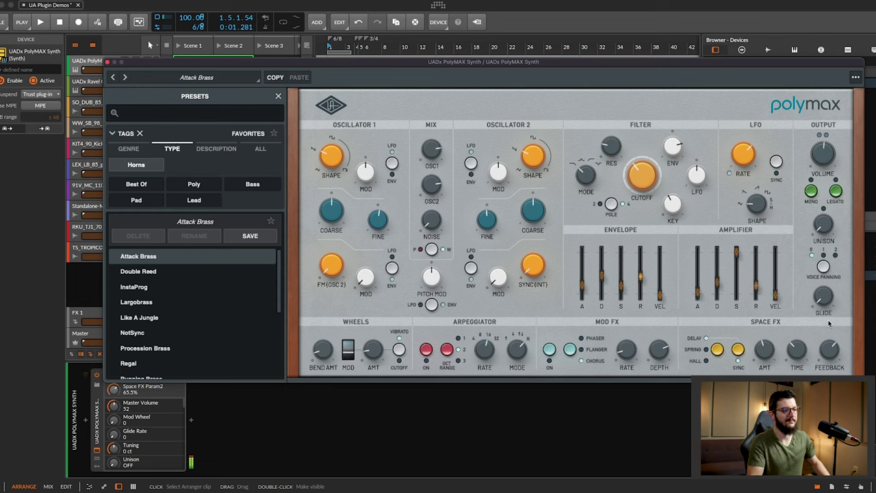
Step: Try a short Spring reverb, then switch to Hall and shorten it from 2.0 s to 1.5 s
click(716, 351)
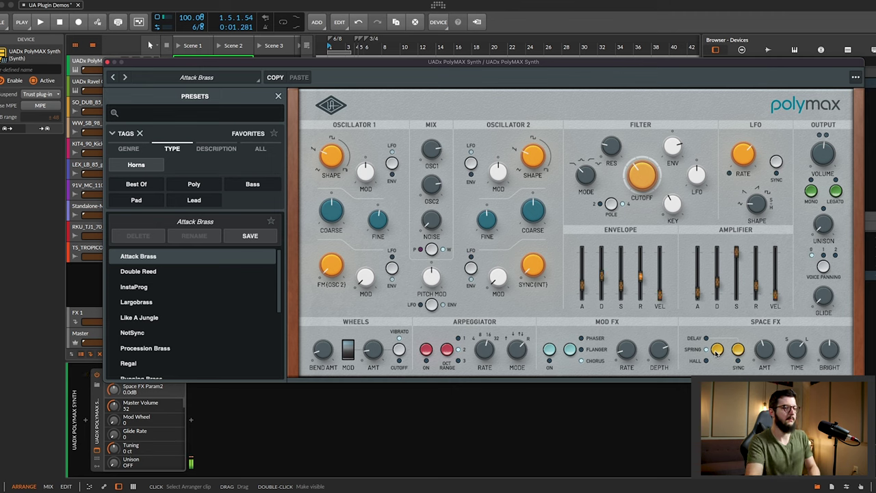
mouse_move(791, 351)
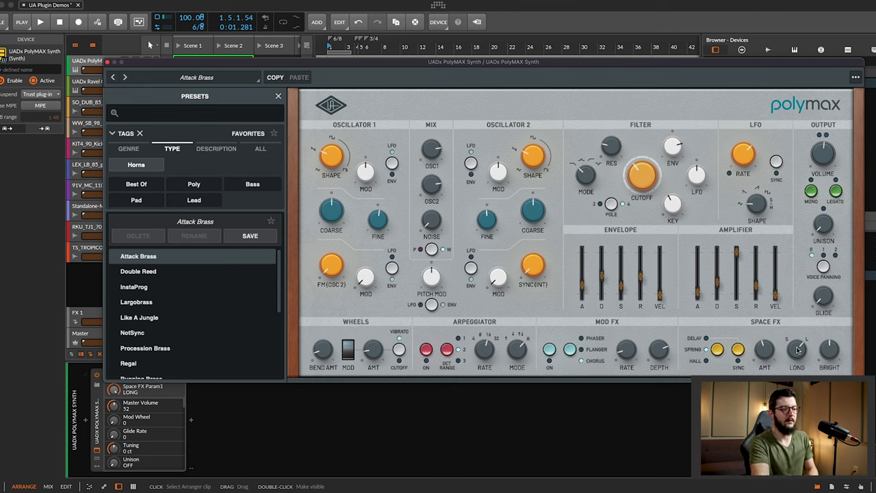
drag(797, 350, 797, 363)
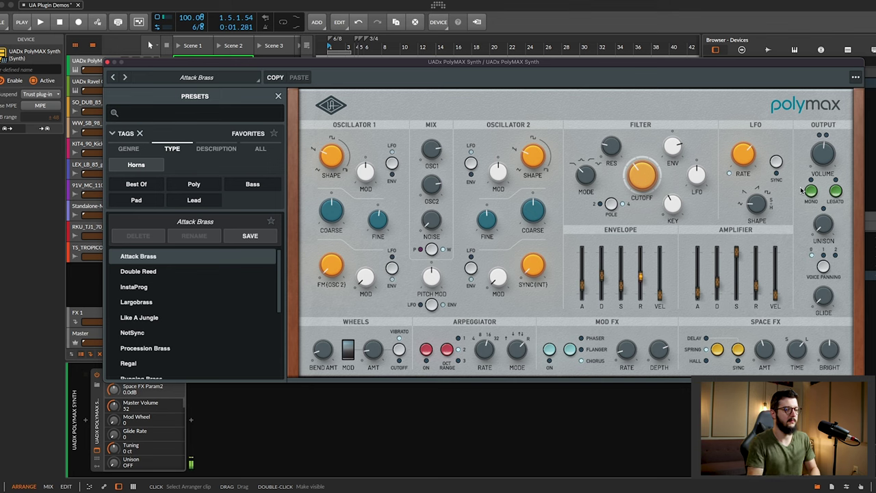
click(707, 359)
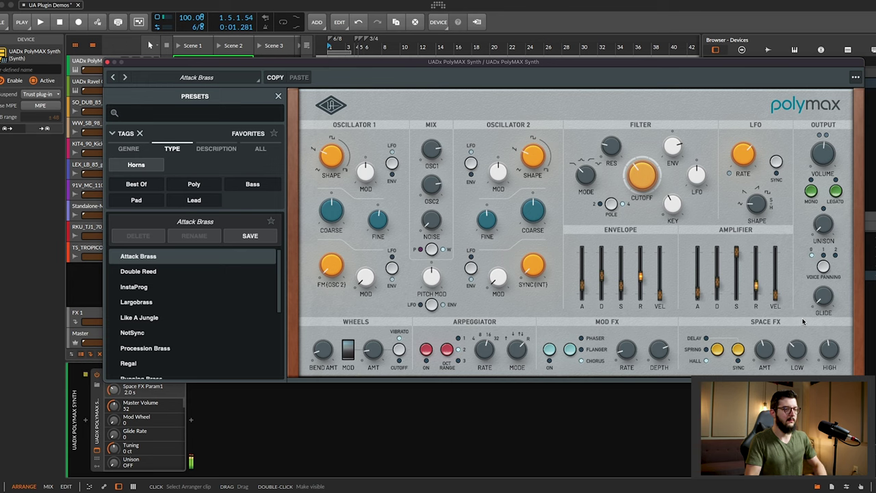
drag(798, 348, 800, 358)
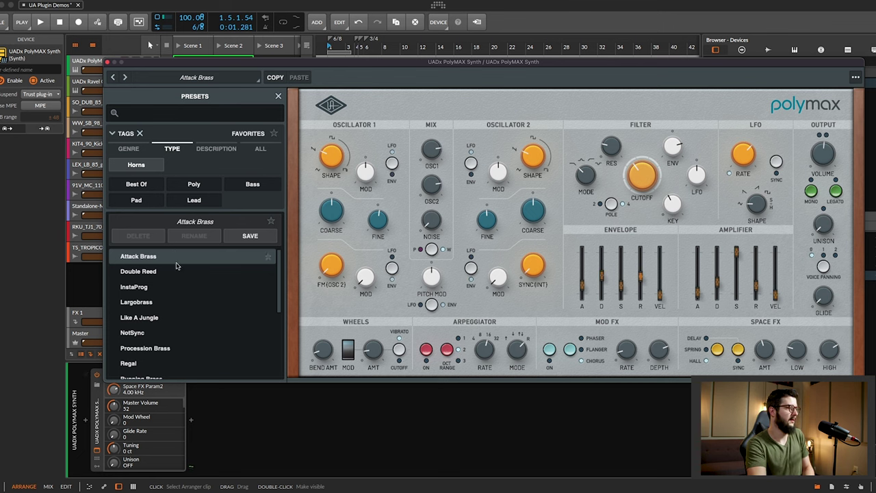
Step: Audition Soft and Brassy, Water Trumpet and NotSync, settle on Double Reed, and clear the Horns filter
scroll(175, 304, down, 5)
click(176, 301)
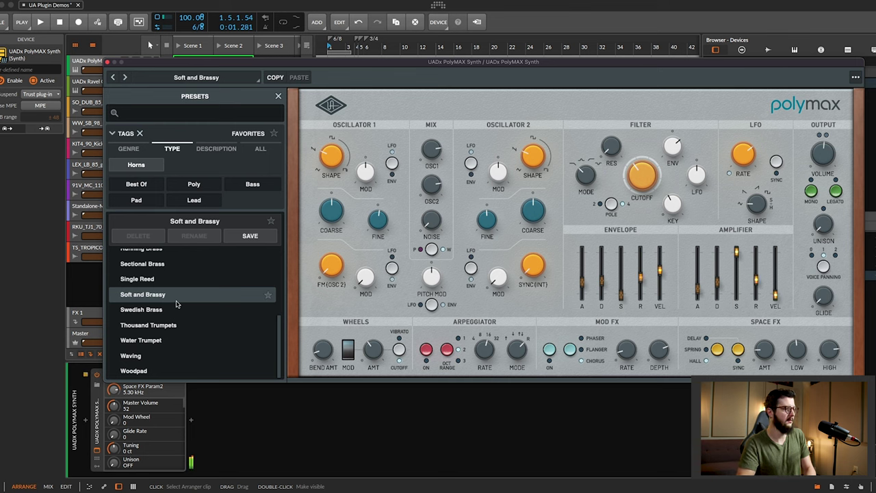
click(177, 343)
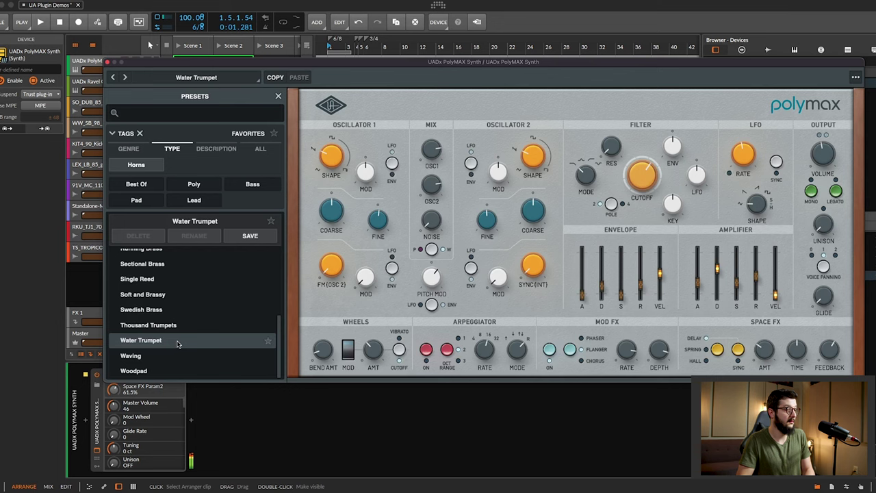
scroll(177, 343, up, 5)
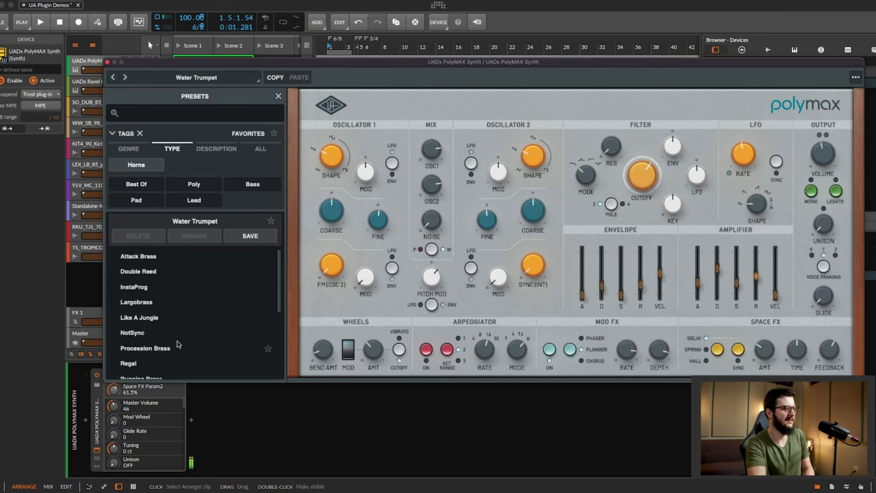
click(165, 271)
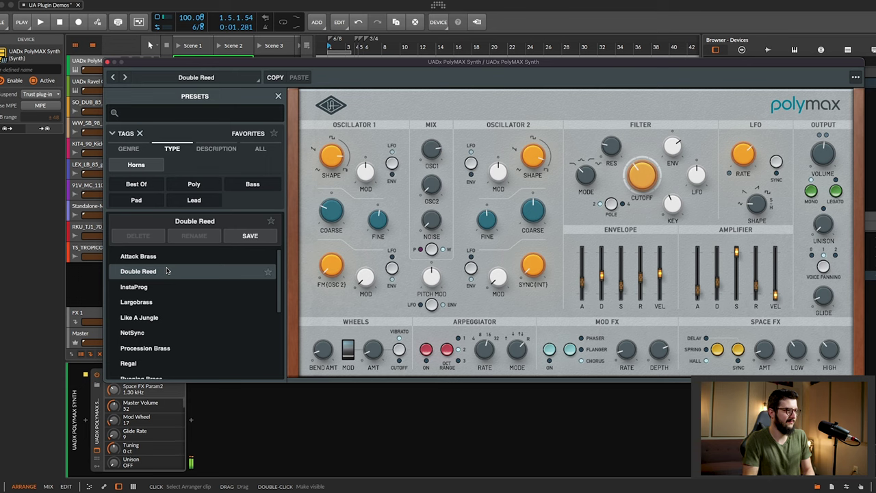
click(163, 334)
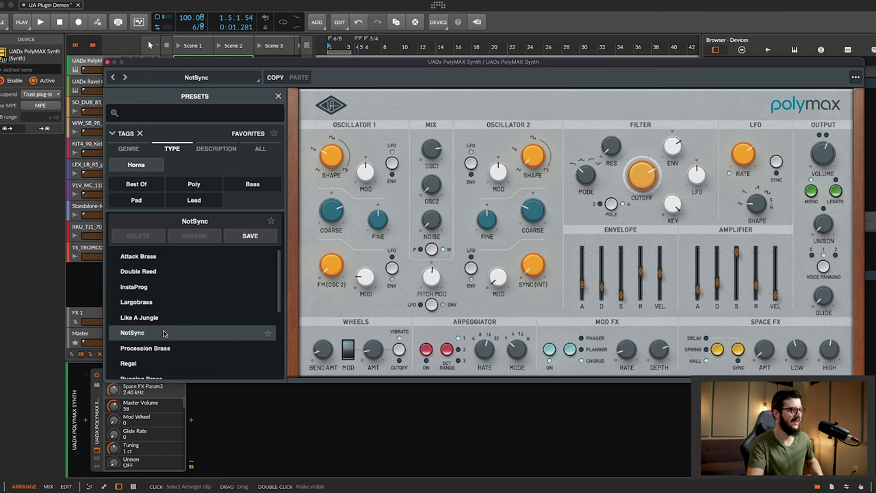
click(154, 272)
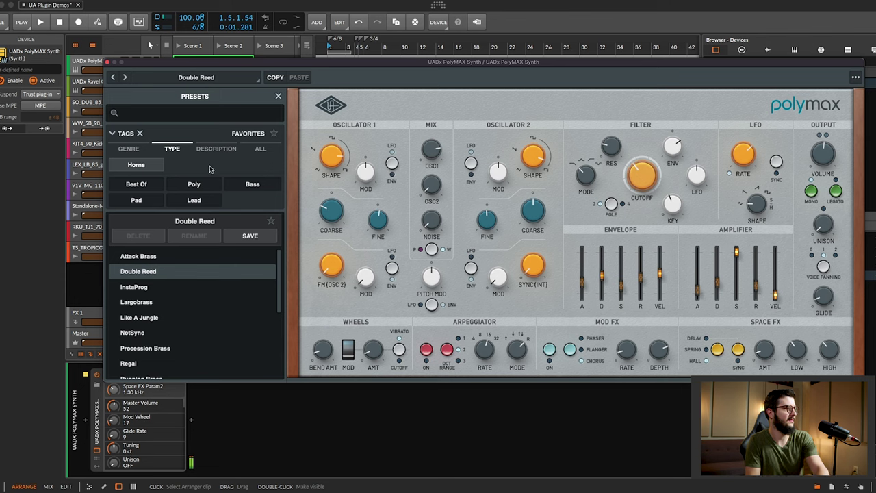
click(143, 167)
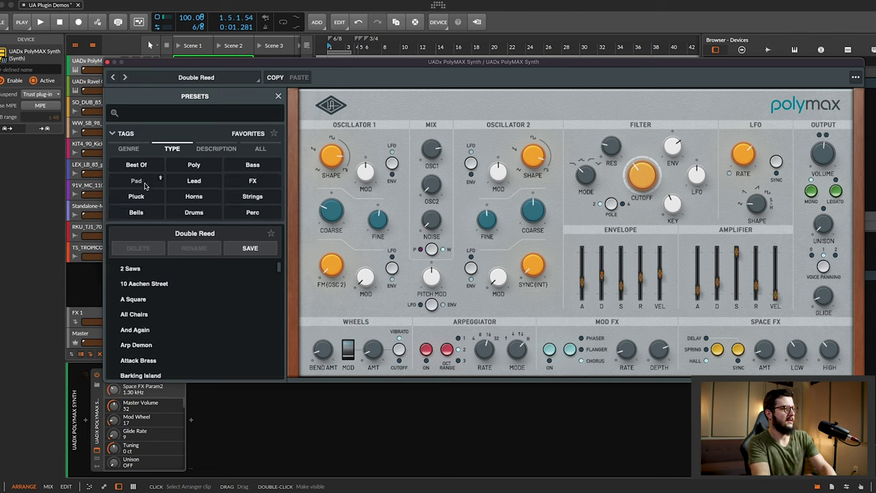
Step: Filter presets to Pluck and audition Baroque, Curious Poses and Dirty Pulse Glide Lead
click(140, 197)
click(159, 275)
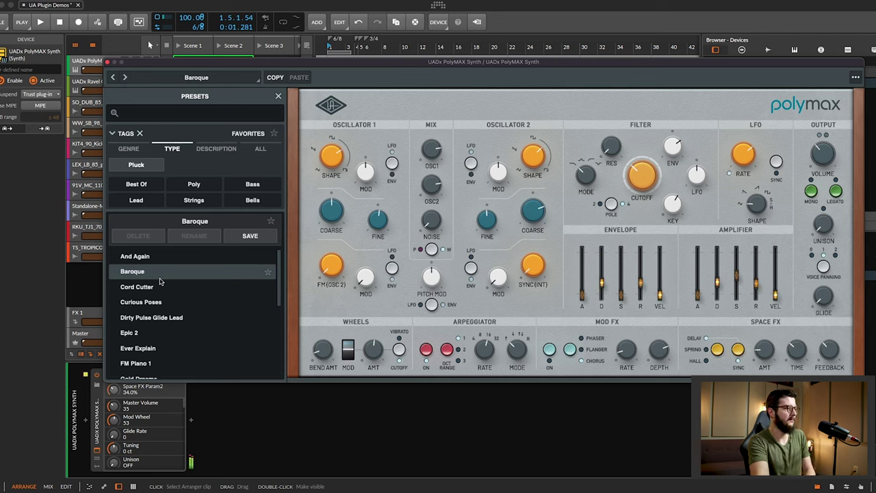
click(165, 303)
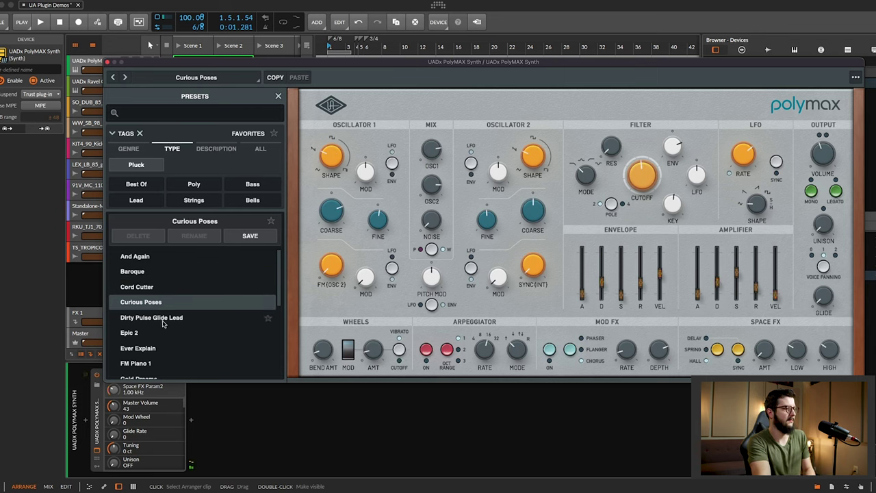
click(163, 321)
scroll(162, 345, down, 3)
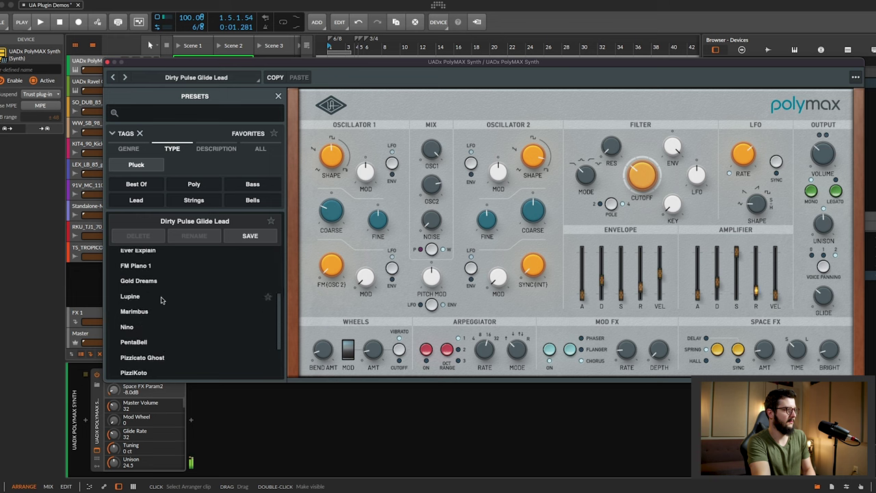
Step: Audition the Lupine, Marimbus, Nino, Precursor and Sleep Walk pluck presets
click(162, 298)
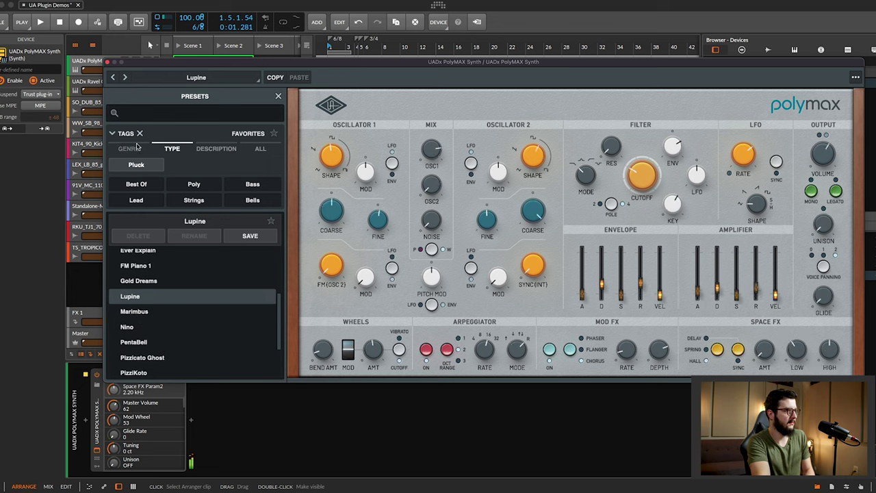
click(156, 312)
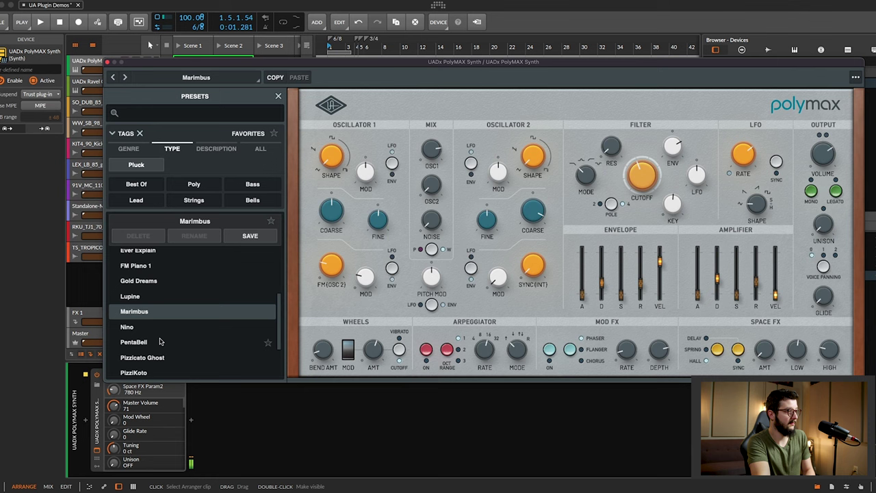
click(157, 330)
scroll(157, 331, down, 4)
click(157, 330)
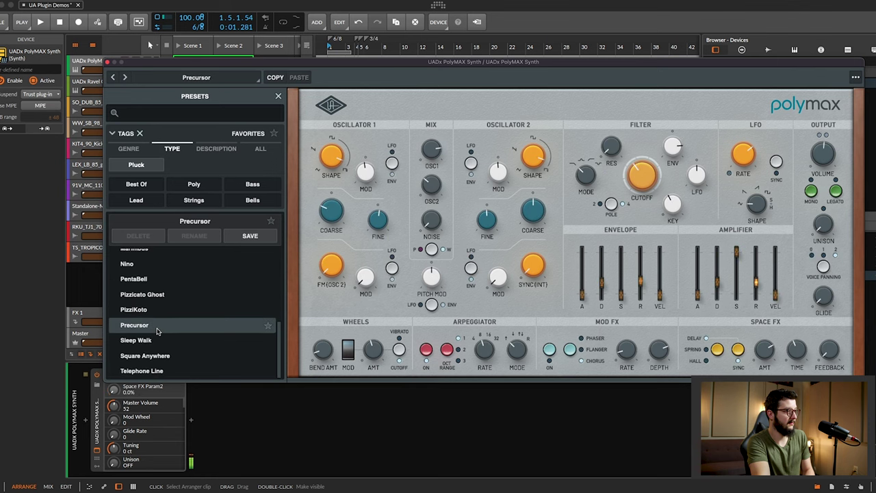
click(158, 340)
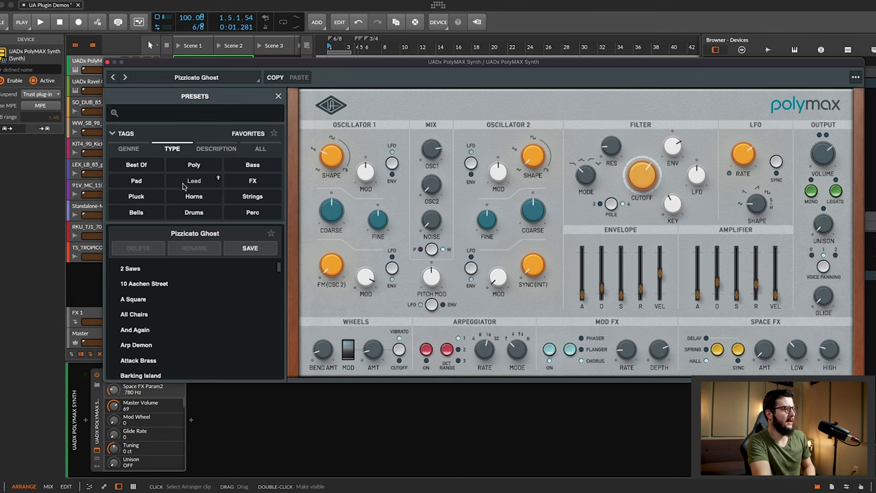
Step: Filter presets to Bells and audition Marimbus, Glassy and PentaBell
click(137, 212)
click(163, 301)
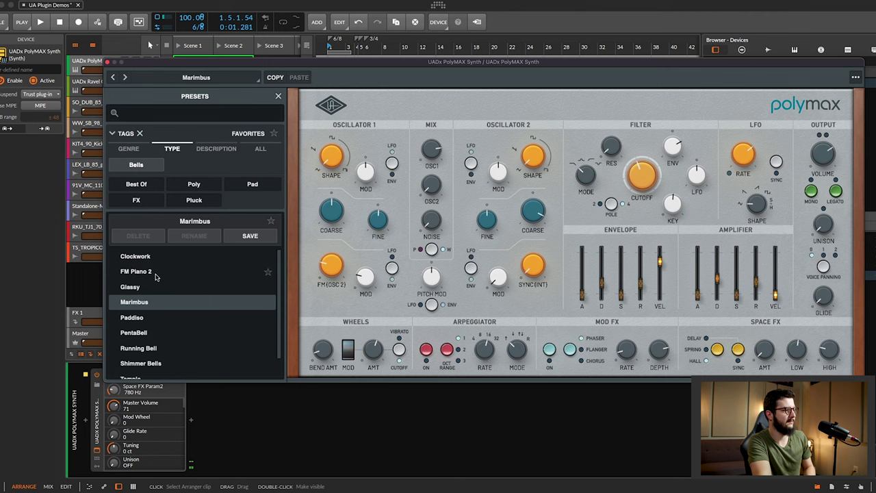
click(156, 286)
click(178, 335)
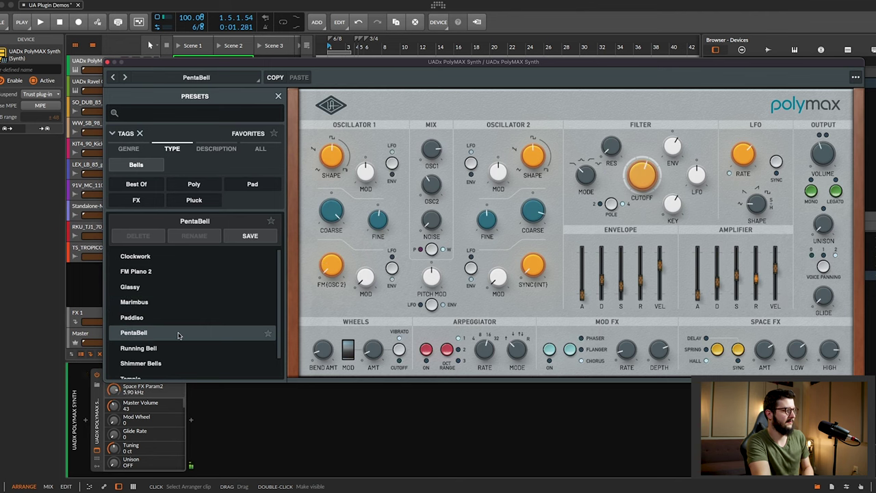
scroll(178, 336, down, 1)
Step: Audition Shimmer Bells, Temple, Clockwork and FM Piano 2, then load Paddiso
click(178, 337)
click(174, 353)
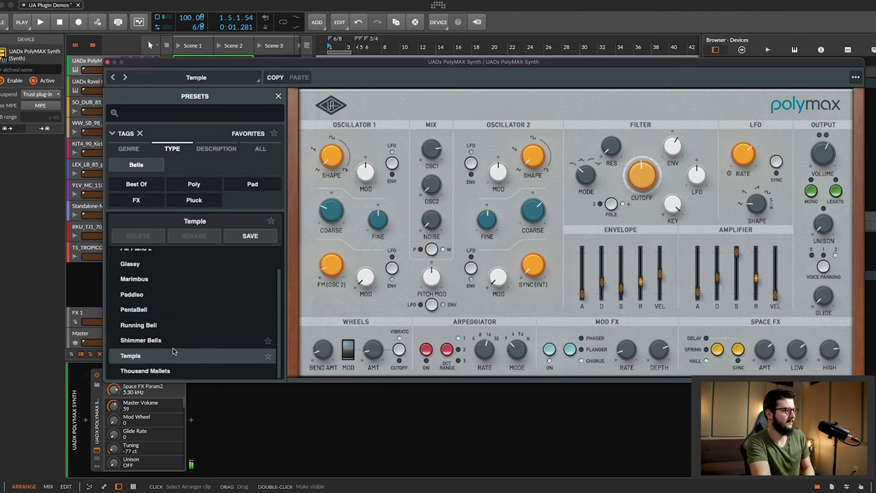
scroll(173, 338, up, 1)
click(161, 258)
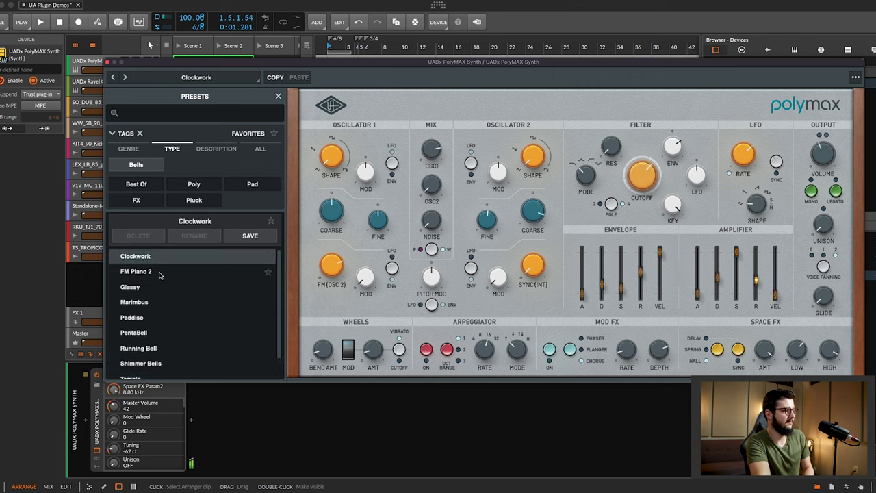
click(160, 273)
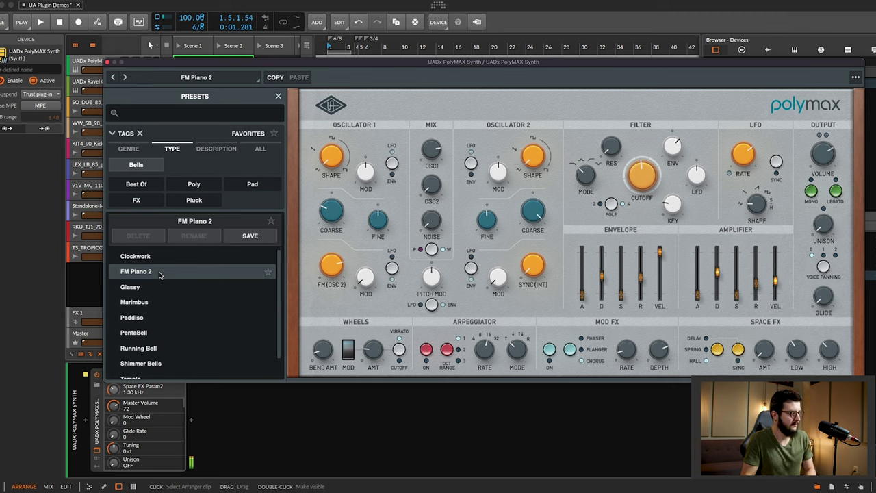
click(147, 318)
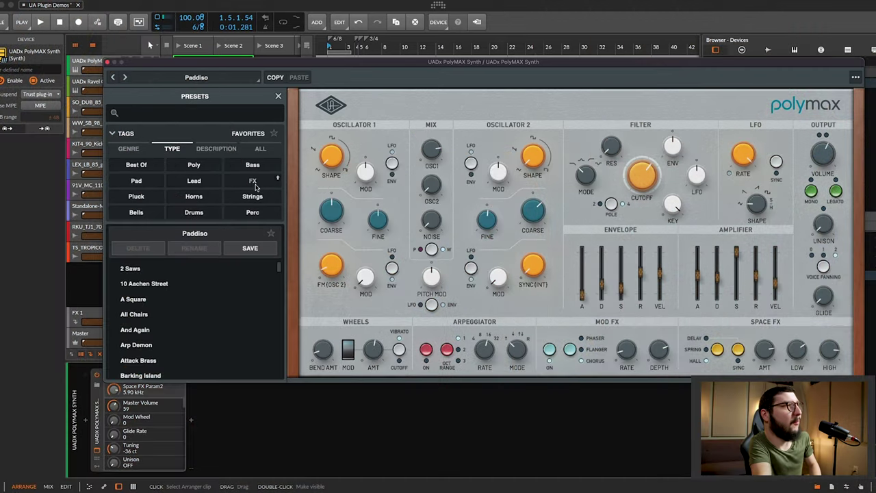
Step: Filter presets to Best Of and audition All Chairs, Bongo Weasel and Crisp Poly
click(137, 165)
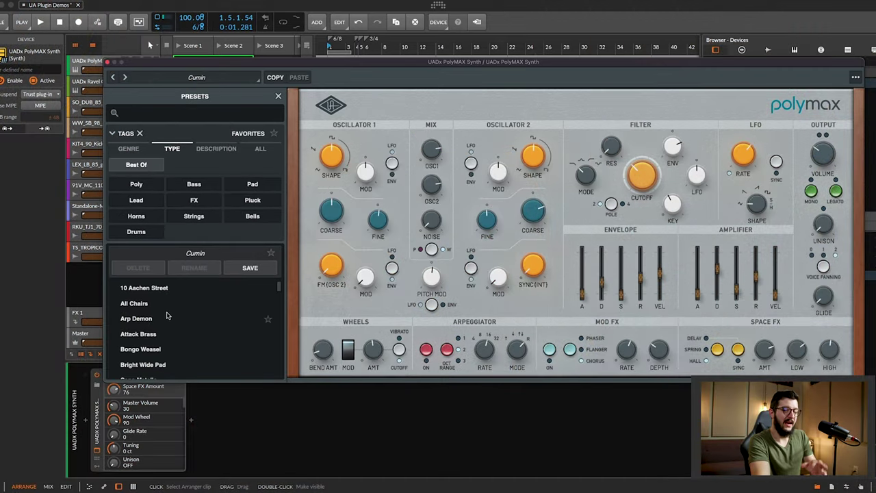
scroll(171, 291, down, 3)
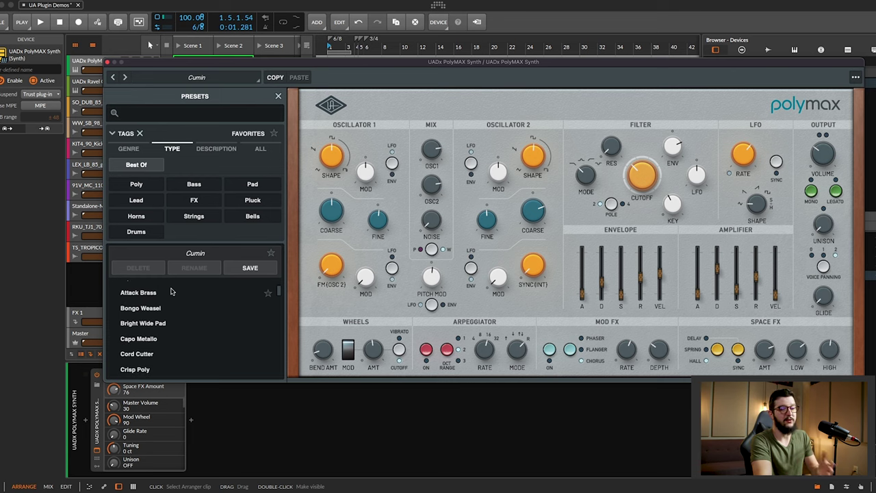
scroll(171, 292, down, 1)
scroll(173, 319, up, 3)
scroll(173, 319, up, 1)
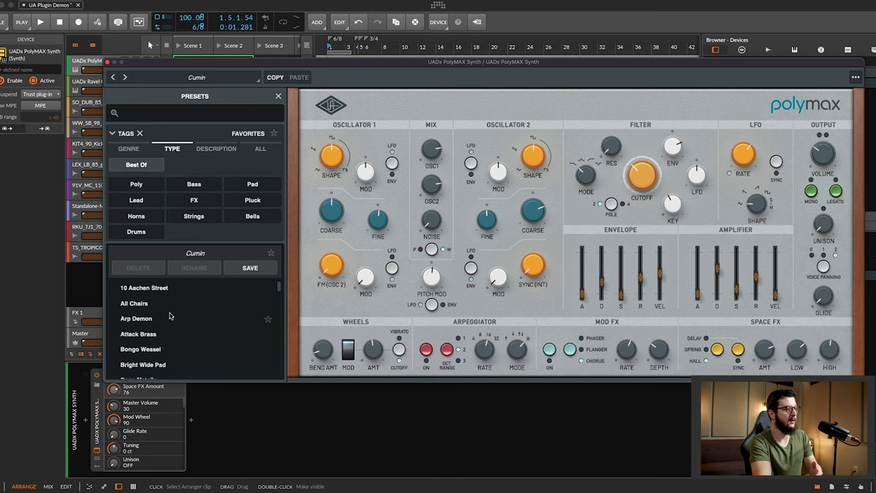
click(166, 307)
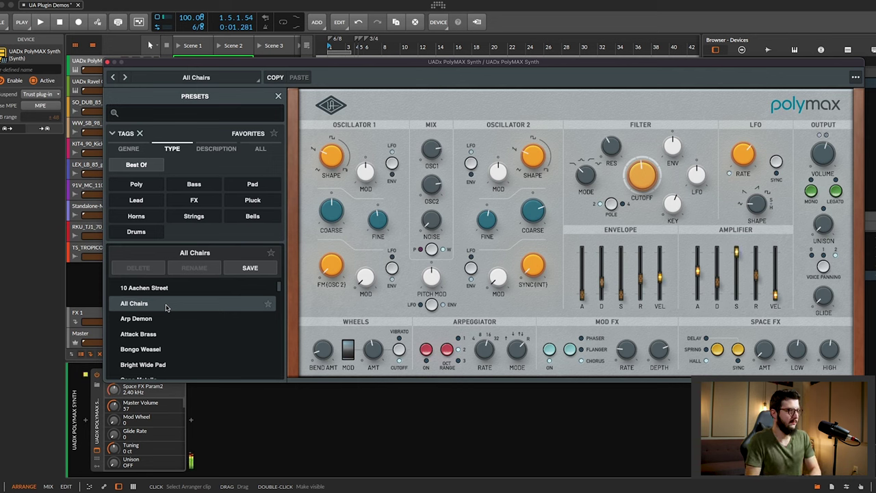
scroll(167, 321, down, 1)
click(169, 329)
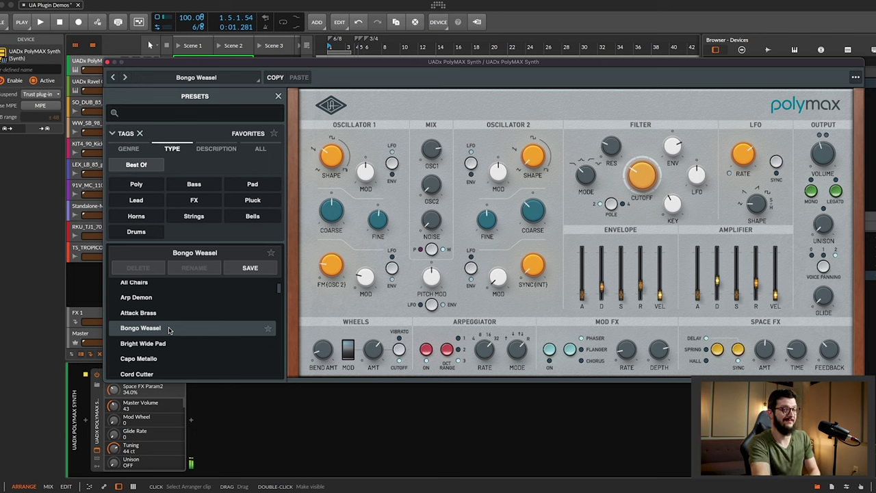
scroll(169, 331, down, 3)
click(169, 330)
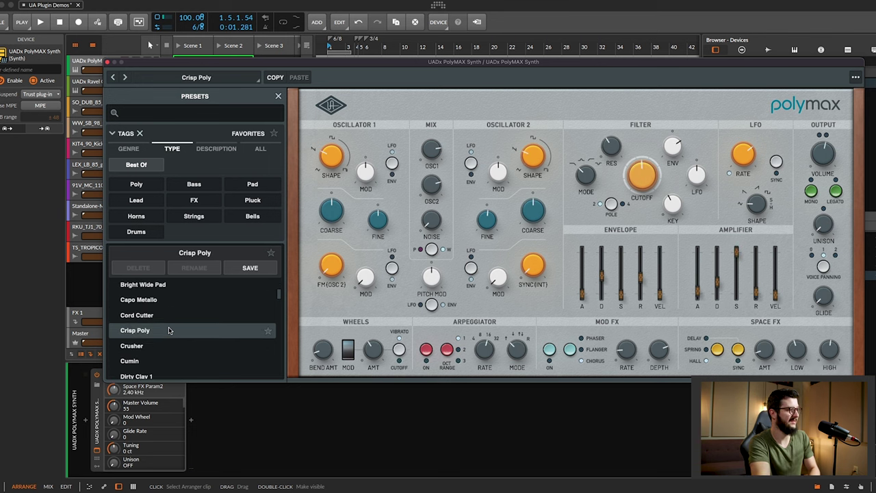
Step: Try Cord Cutter and Capo Metallo, load Cumin, and set its Space FX amount to about 39
click(164, 314)
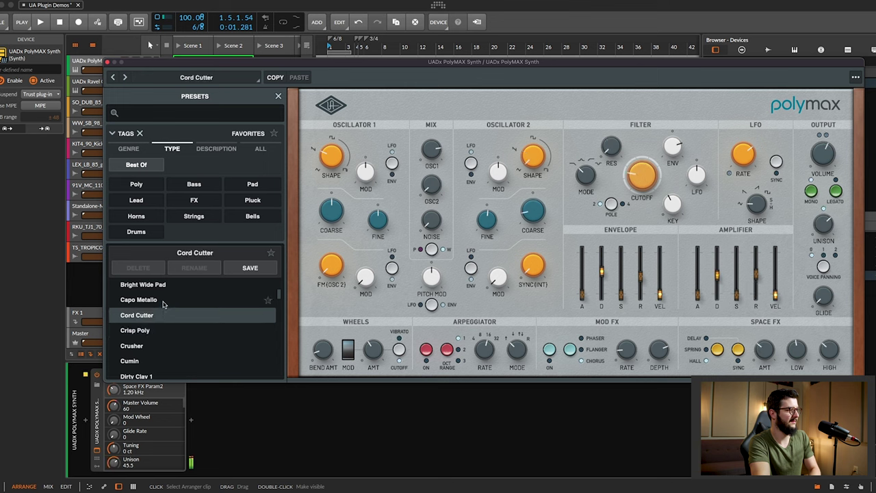
click(164, 300)
click(161, 330)
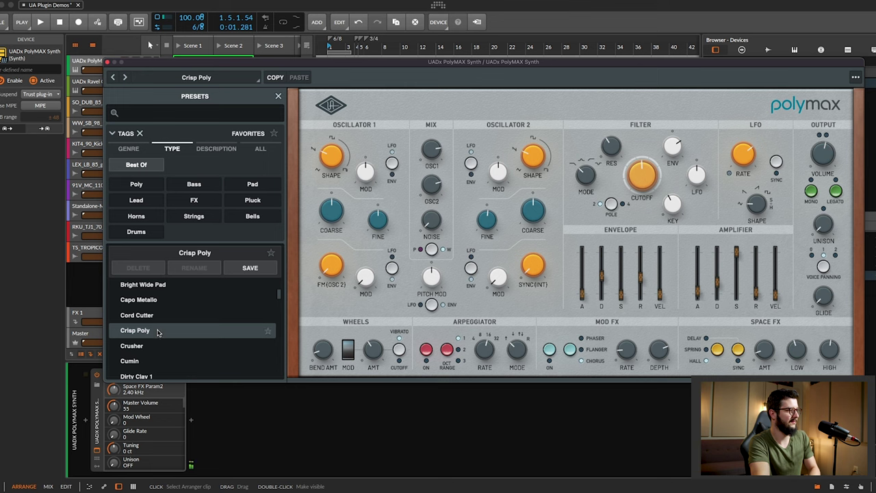
scroll(158, 343, down, 2)
click(155, 321)
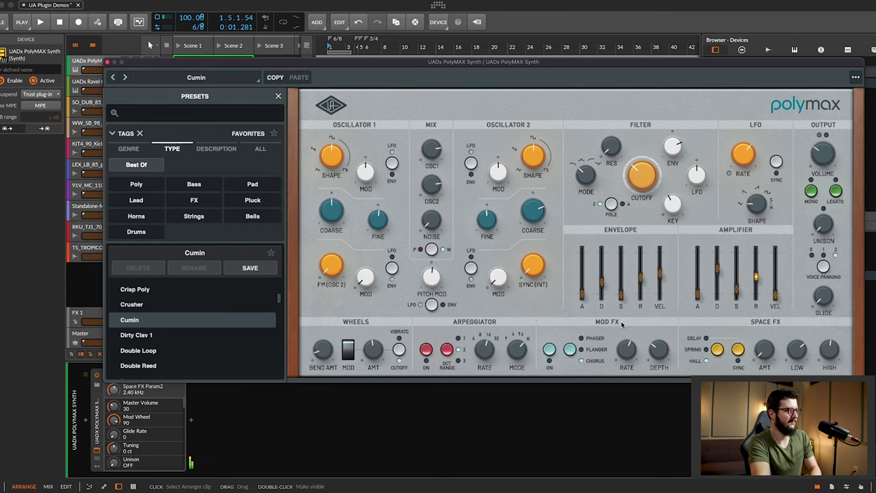
drag(765, 348, 786, 309)
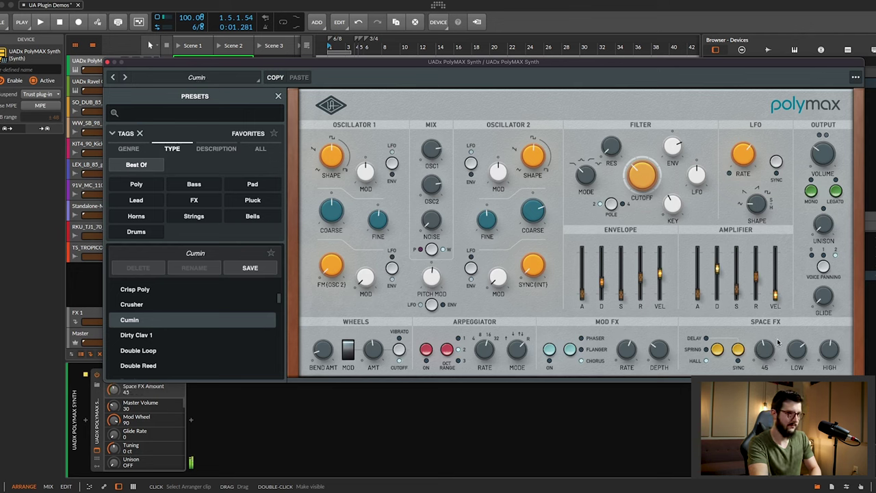
drag(765, 352, 767, 337)
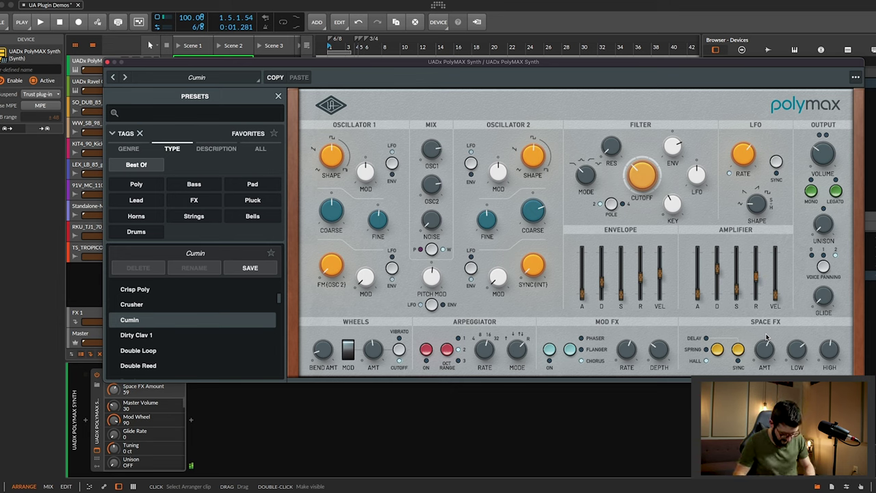